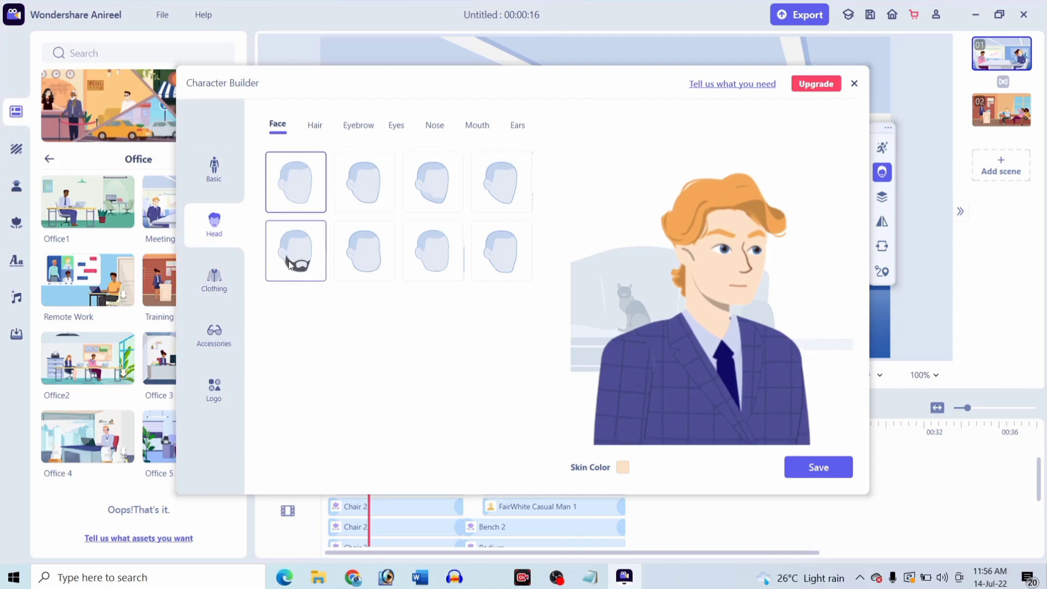
- Change the male character's face shape to the second one in the second row and his base layer to the orange T-shirt
click(354, 251)
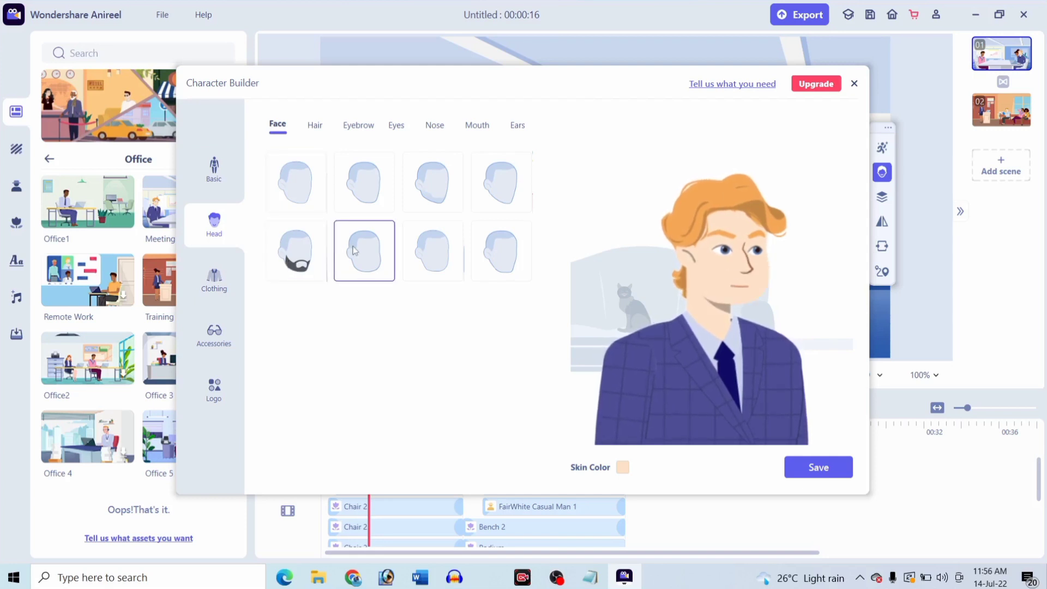
click(229, 290)
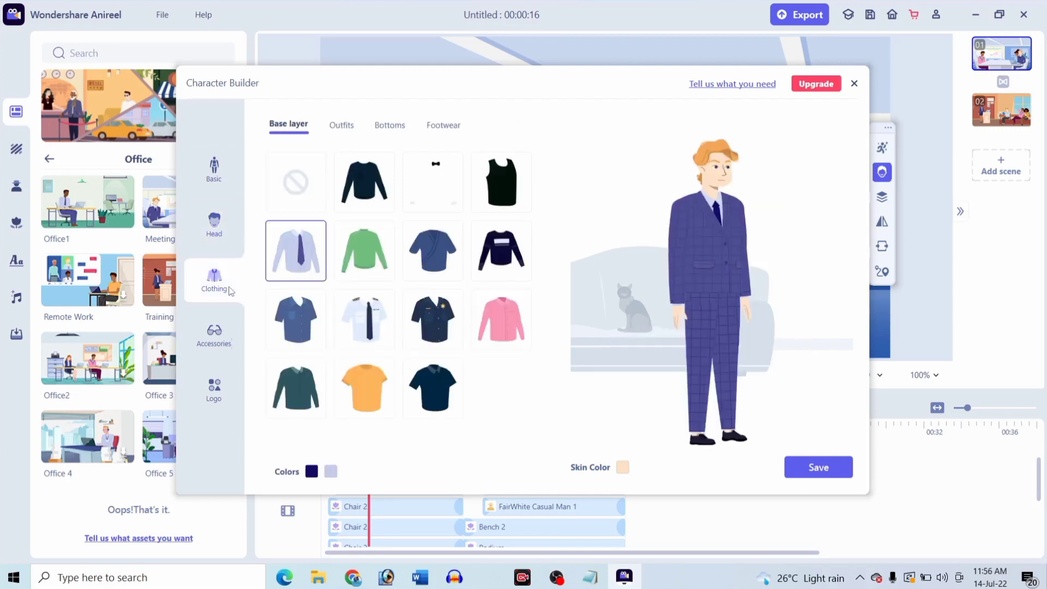
click(502, 311)
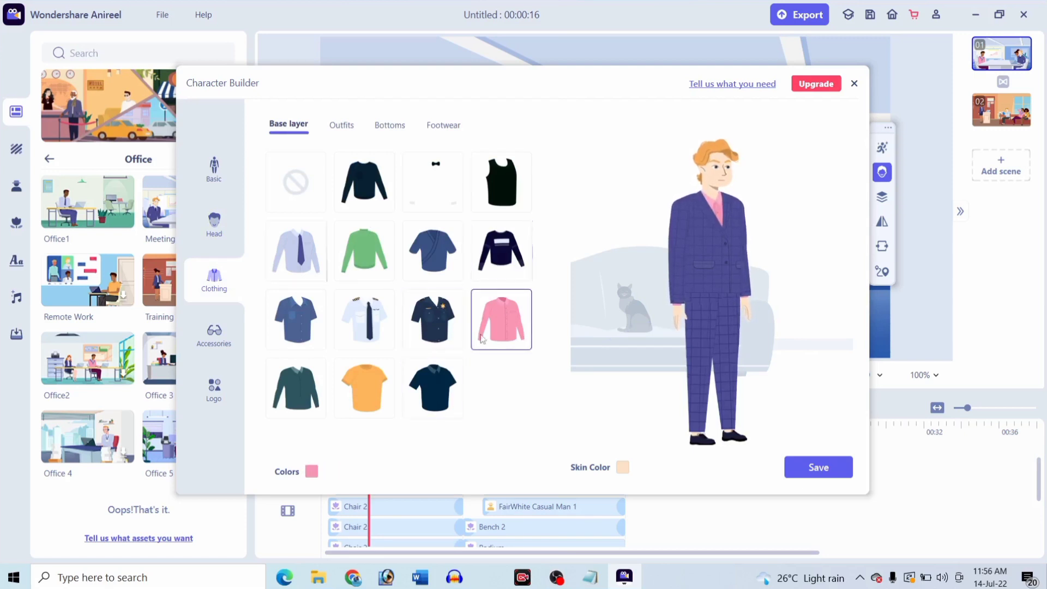
click(493, 261)
click(501, 319)
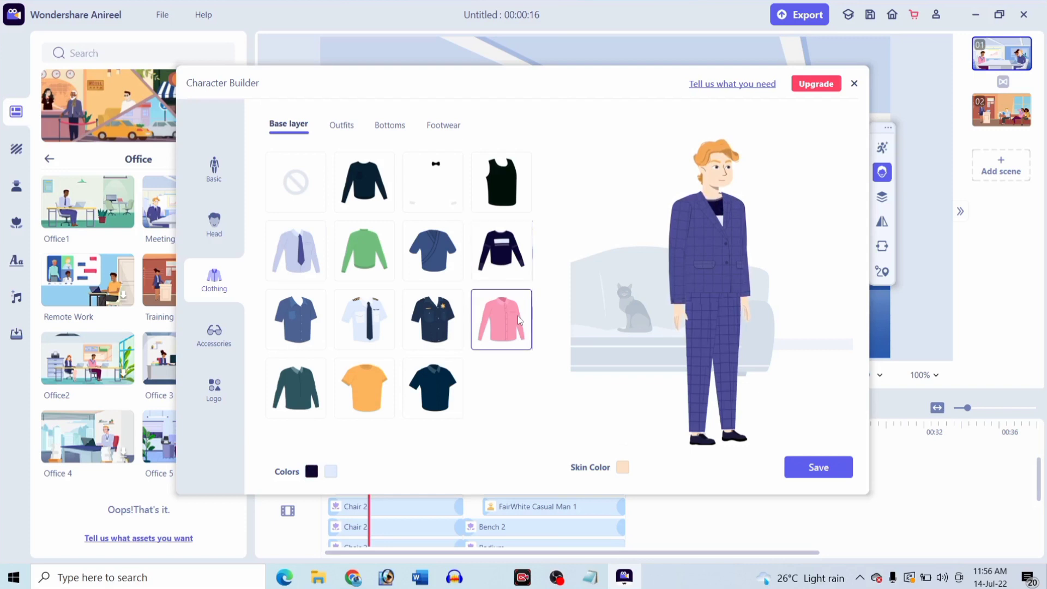
click(435, 316)
click(364, 388)
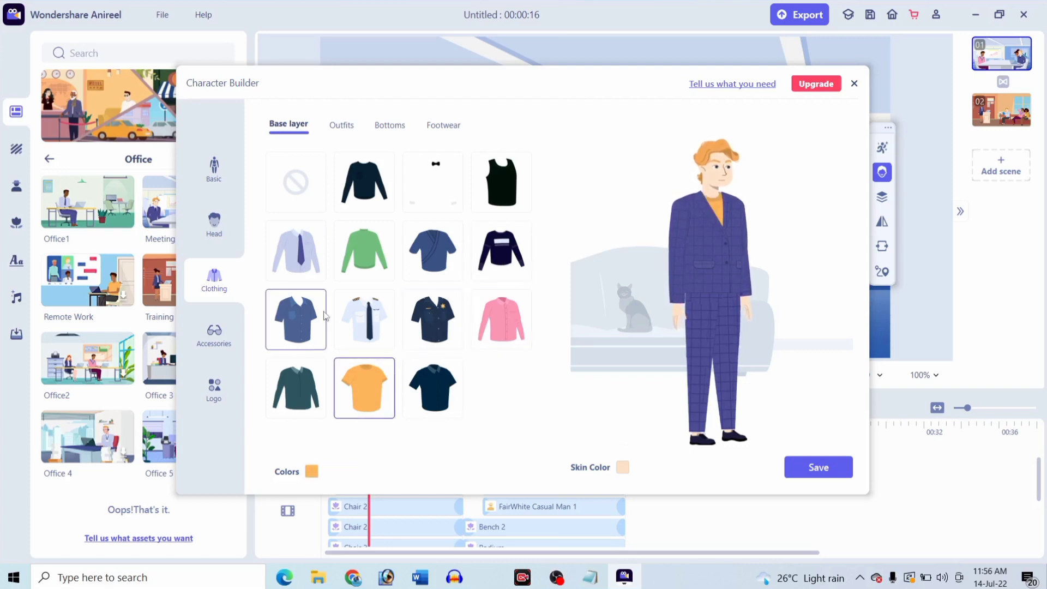
- Try the yellow turban as the character's head accessory, and replace it with the red and white star cap
click(221, 339)
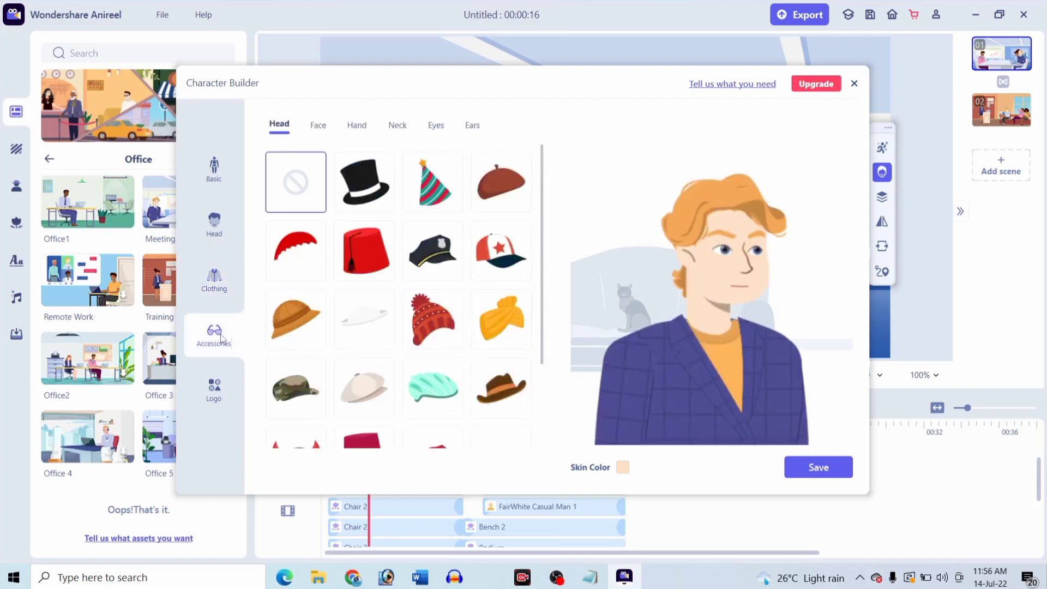
click(430, 352)
click(511, 309)
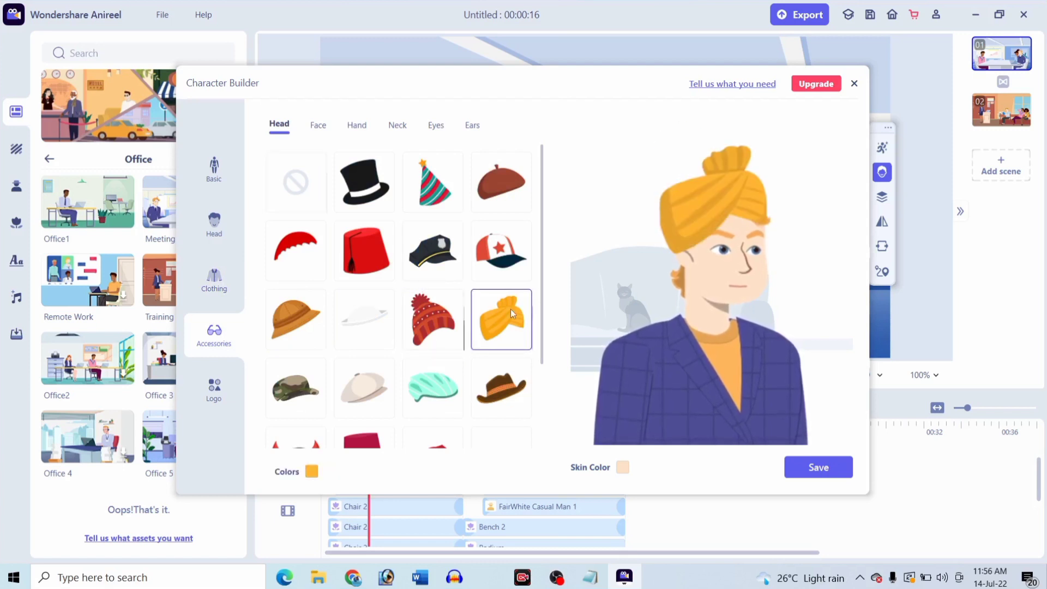
click(516, 263)
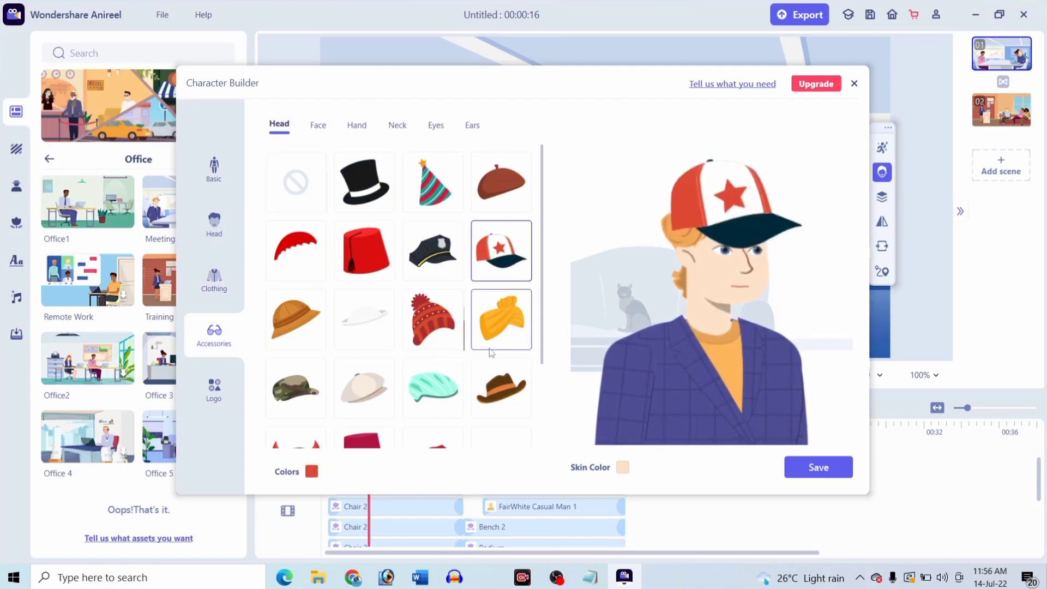
- Upload the LOGO BANNER picture as the character's cloth logo
click(213, 389)
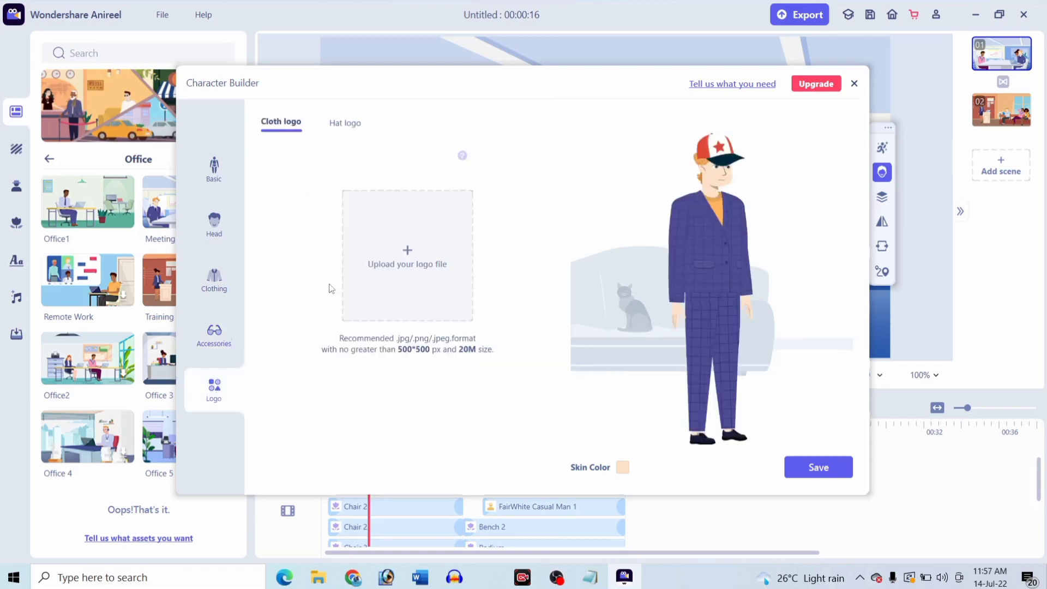
click(406, 265)
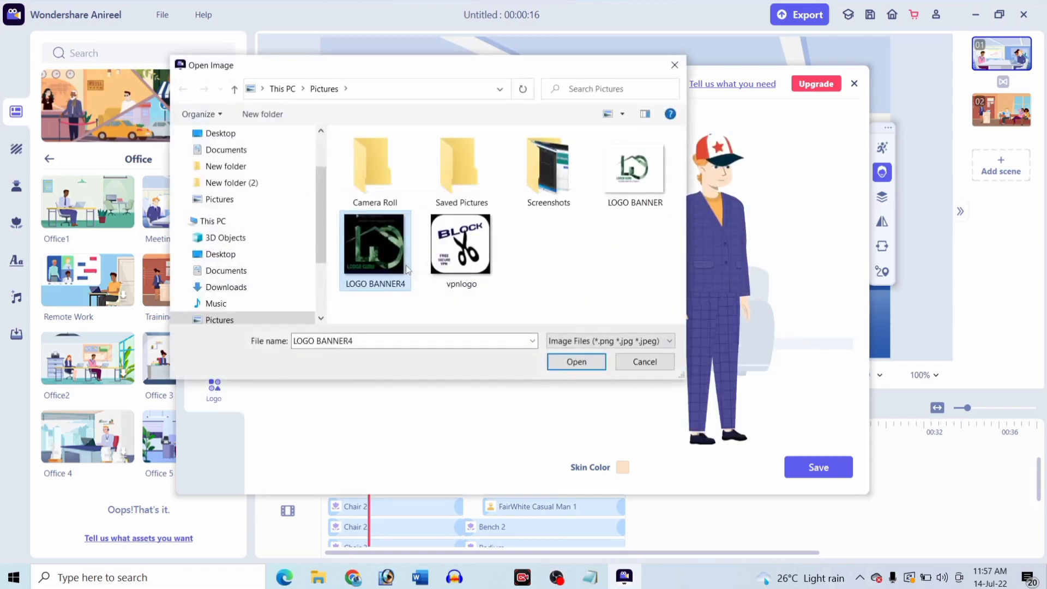
double_click(633, 170)
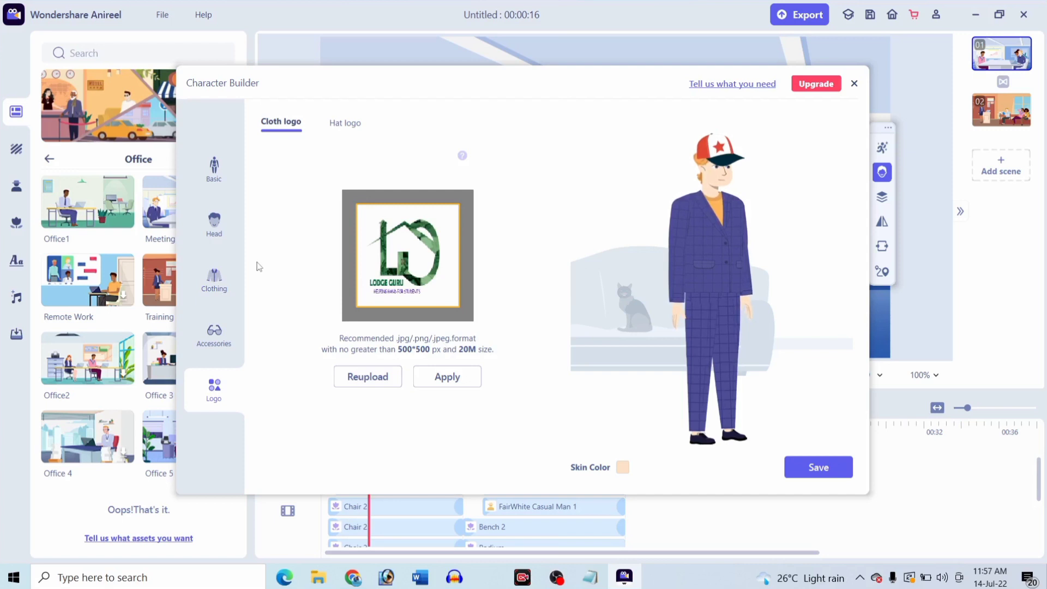
- Try the grey waistcoat and green hoodie presets on the male character, and apply the red bellhop preset
click(224, 233)
click(211, 176)
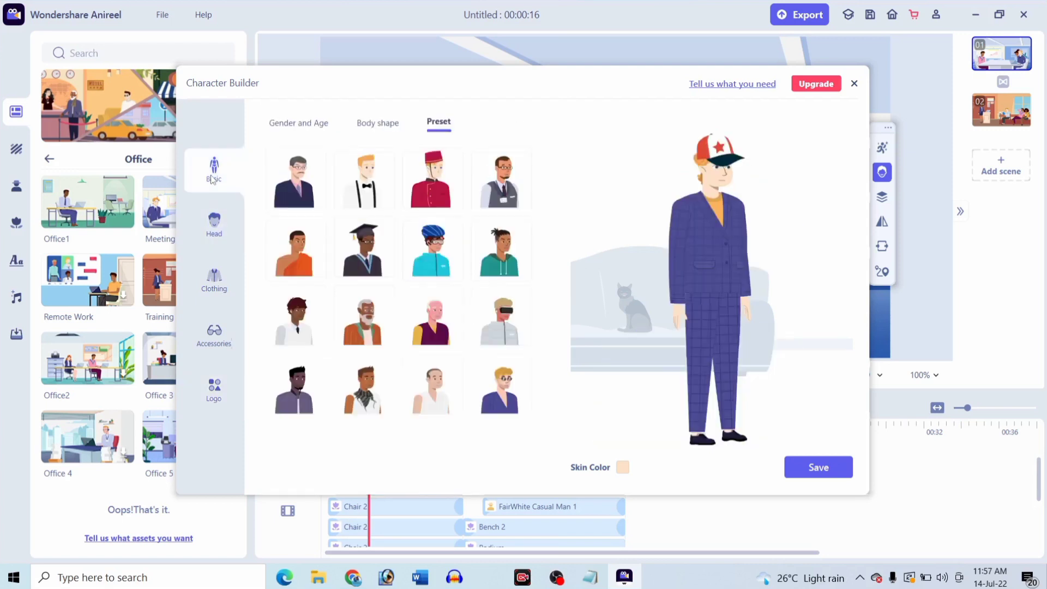
click(494, 205)
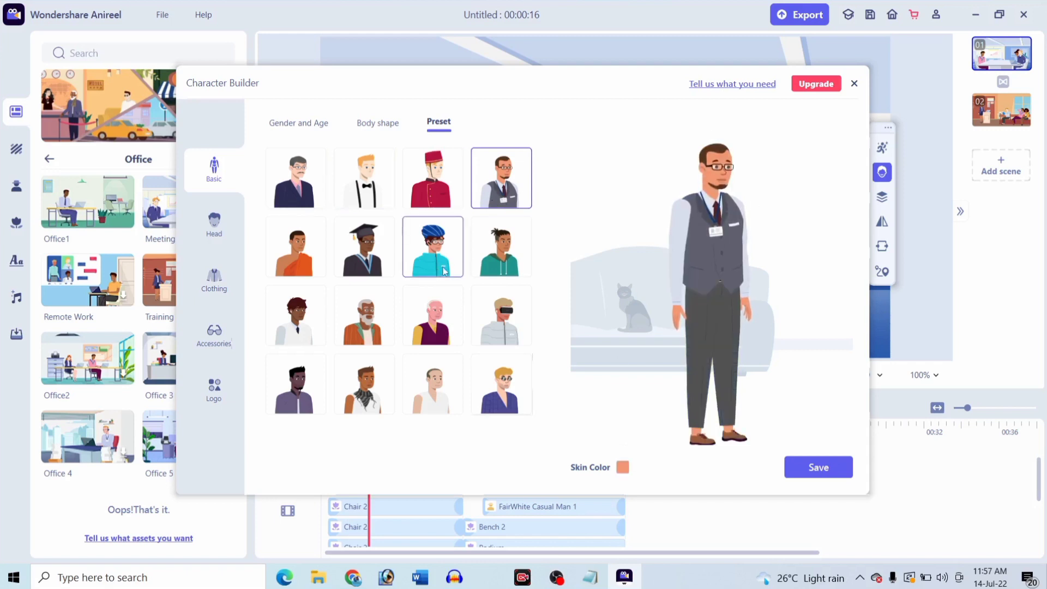
click(484, 265)
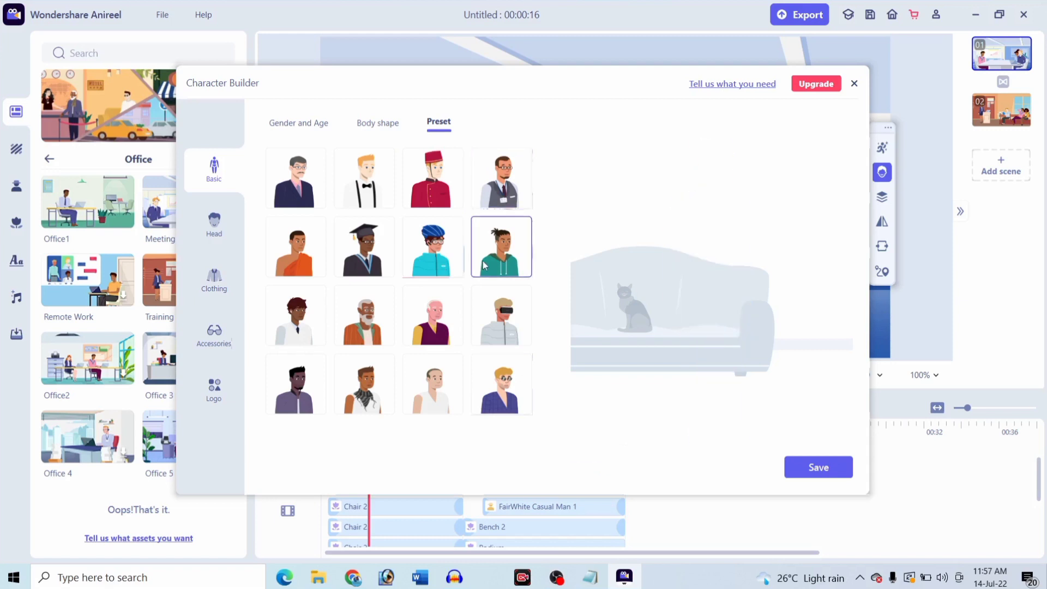
click(414, 160)
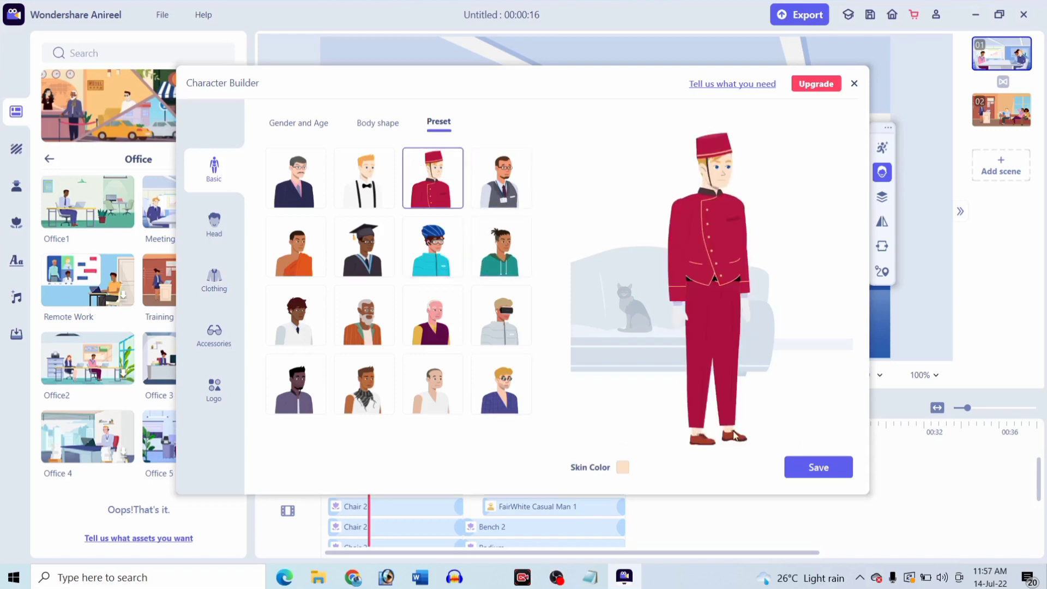
- Try white and black as the bellhop's skin color, and set it to red
click(619, 470)
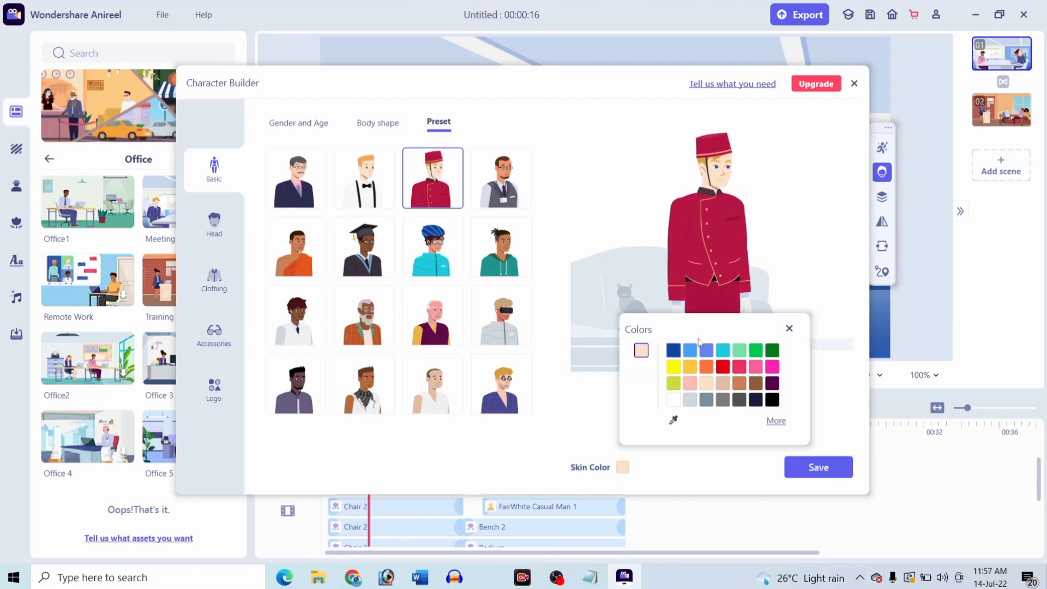
click(673, 400)
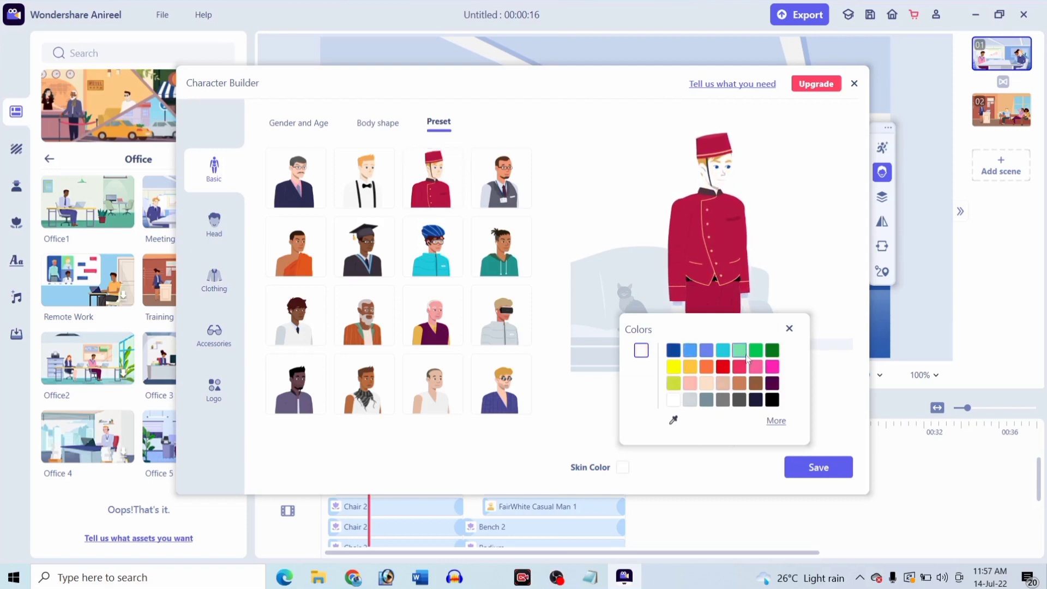
click(773, 400)
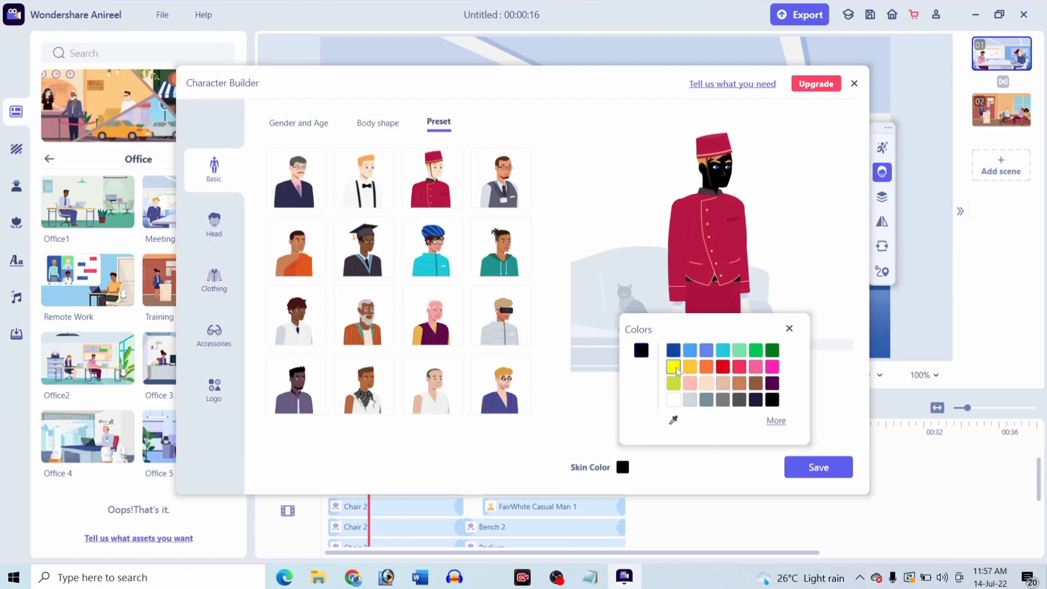
click(726, 369)
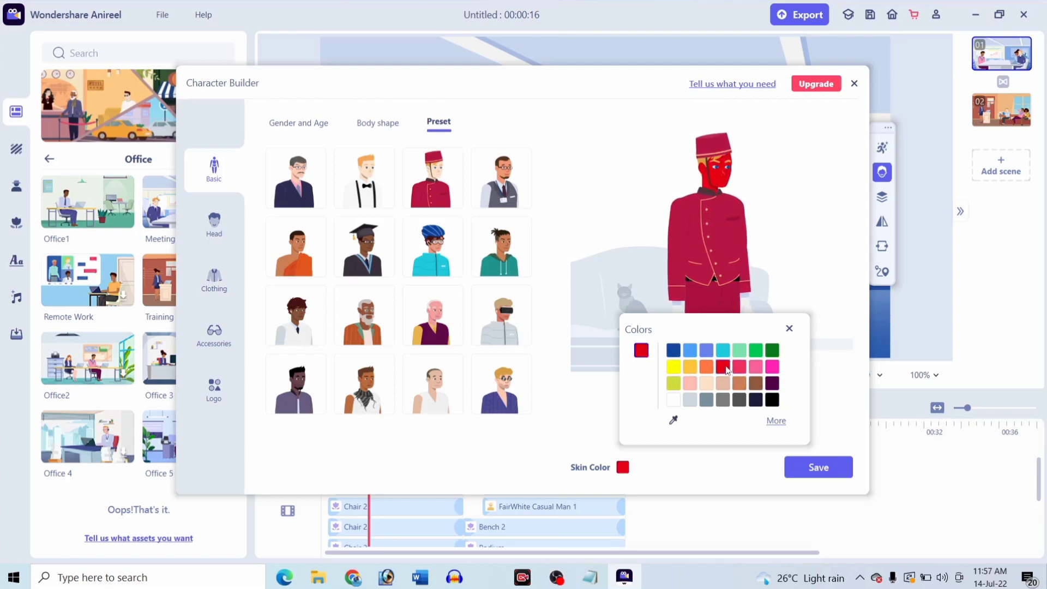
click(789, 328)
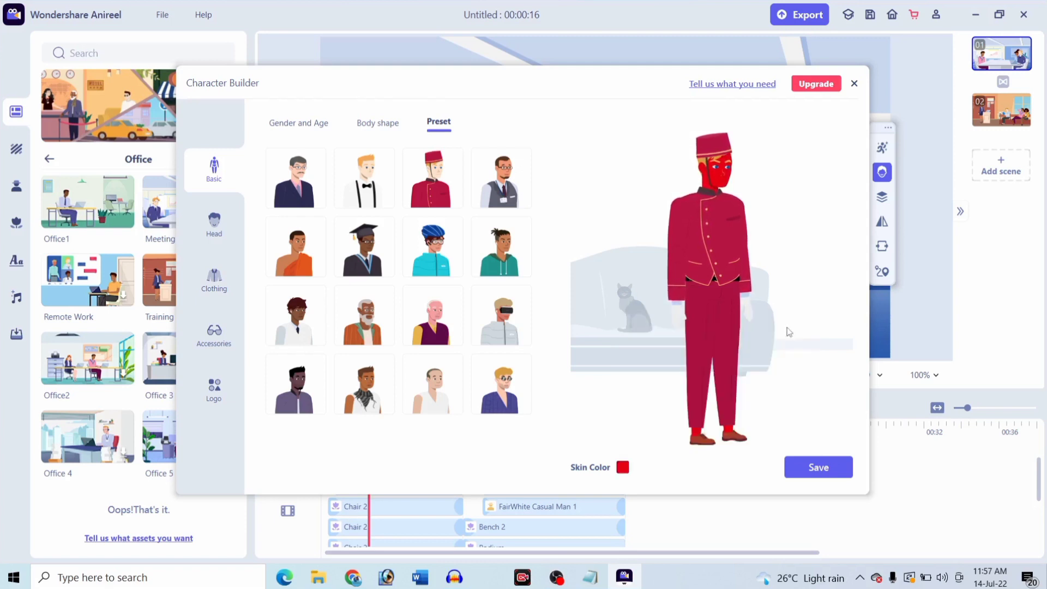
- View the body shape options, and switch the character to Female, accepting the reset of all settings to default
click(386, 128)
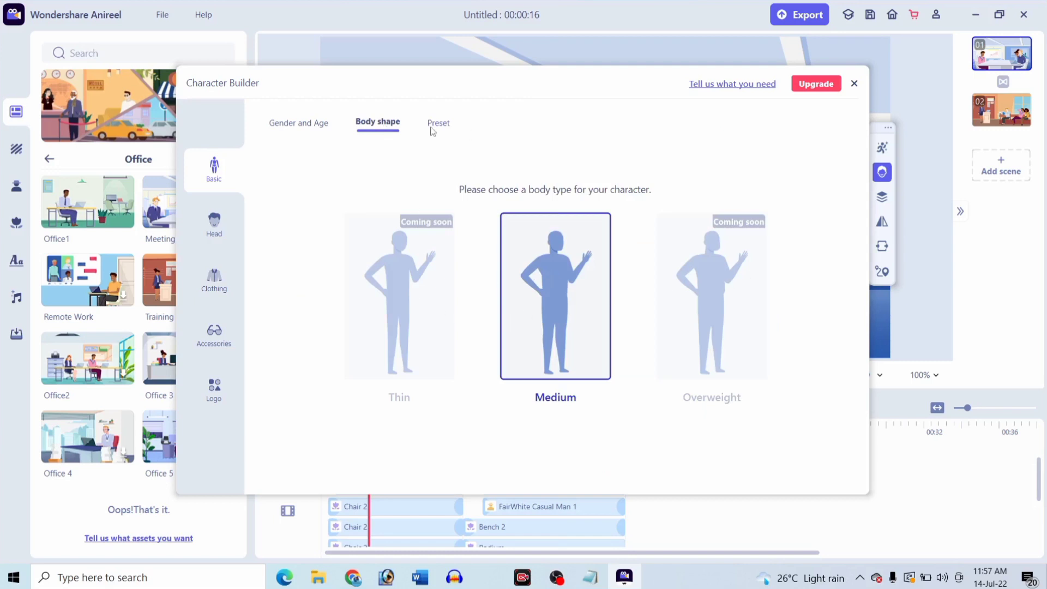
click(302, 121)
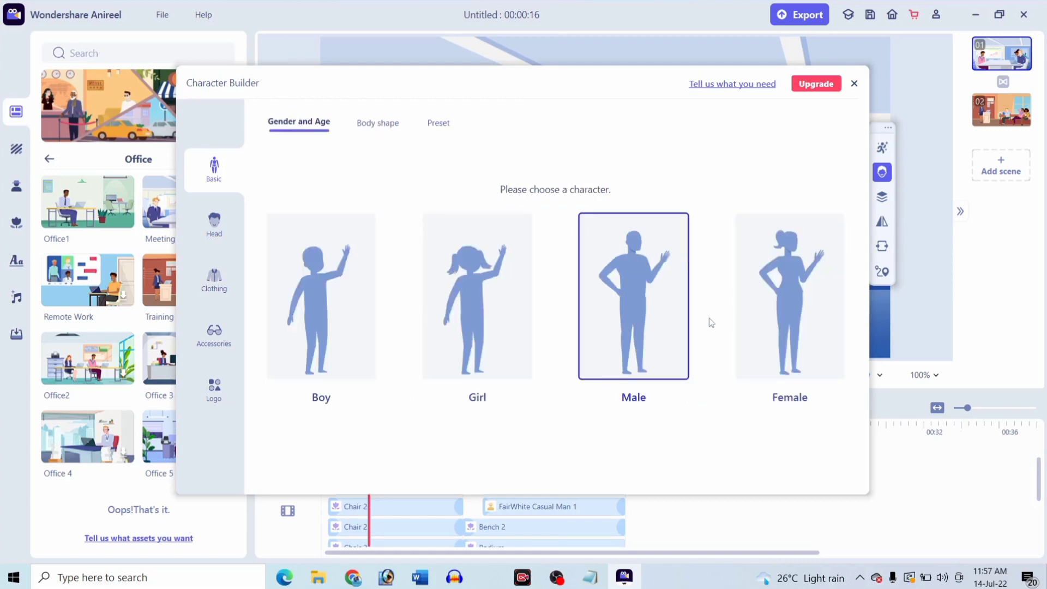
click(806, 311)
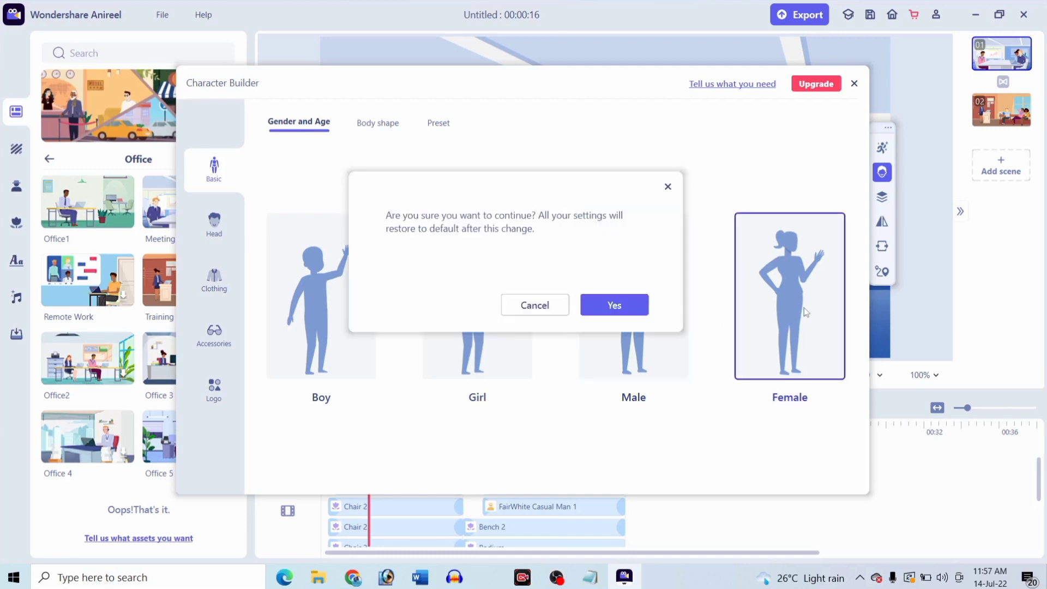
click(615, 305)
click(529, 322)
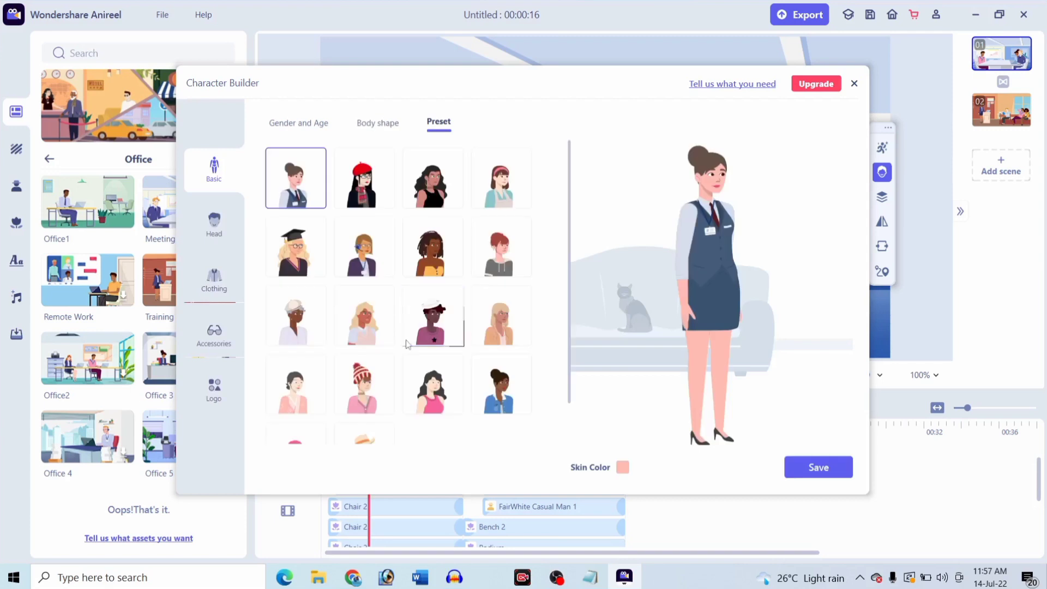
- Apply the female preset with the white hat and purple star sweater, and close the Character Builder without saving
click(501, 317)
click(502, 378)
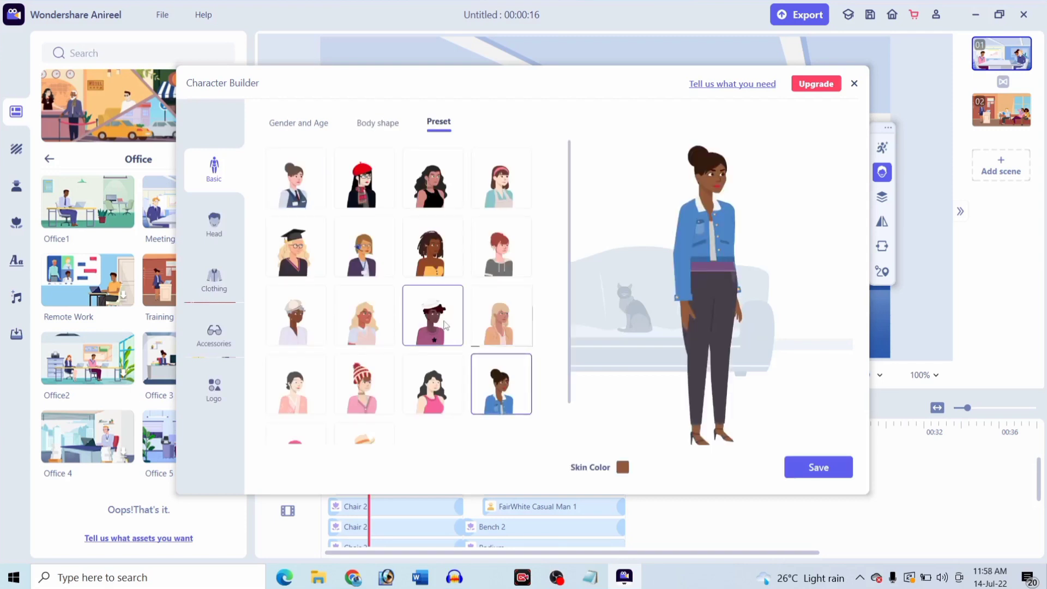
click(433, 315)
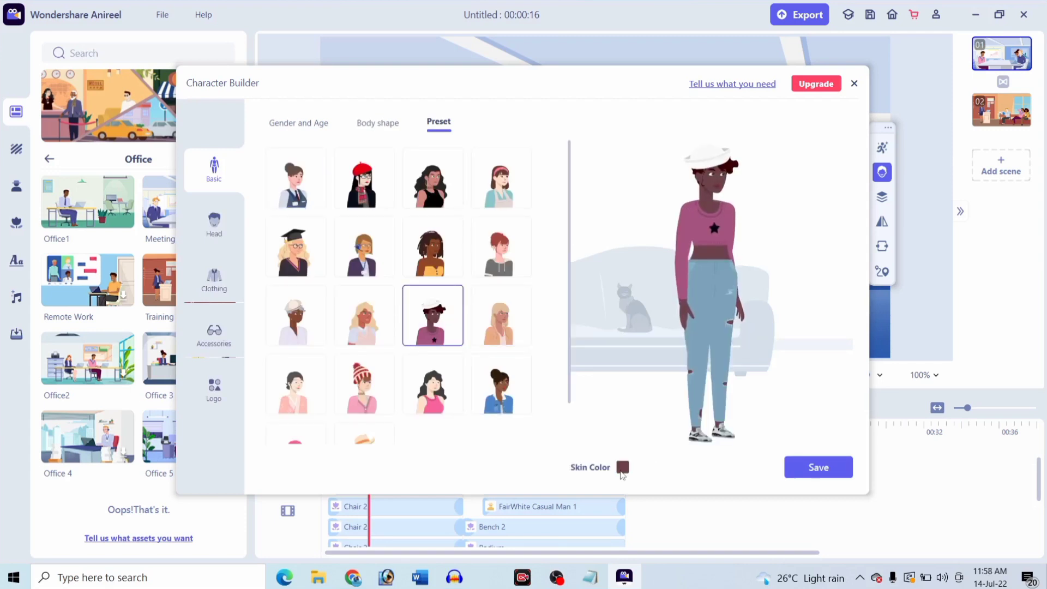
click(854, 84)
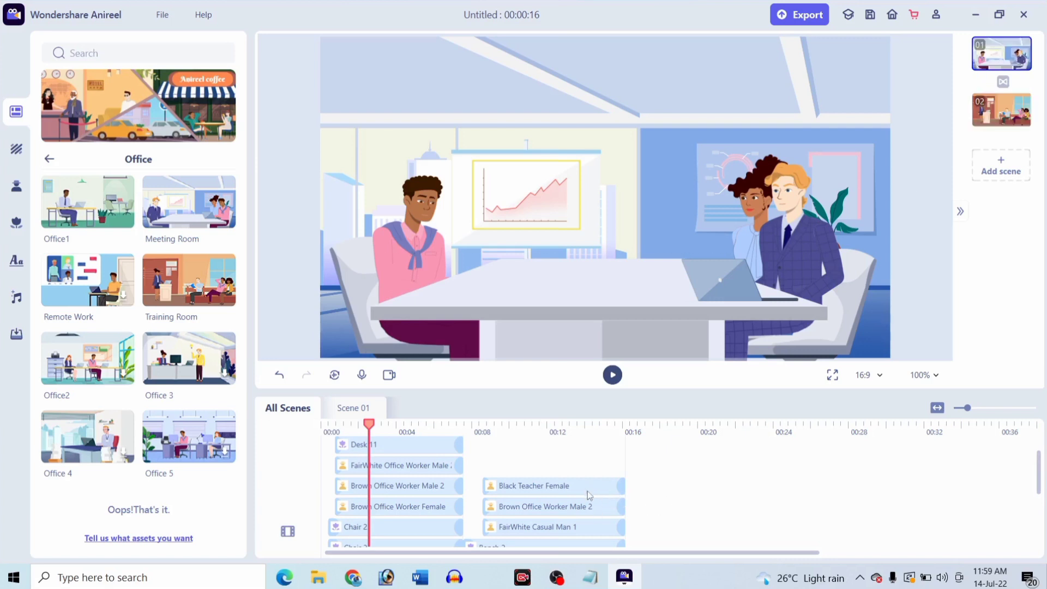
- Delete scene 02, the training room, from the project
click(980, 120)
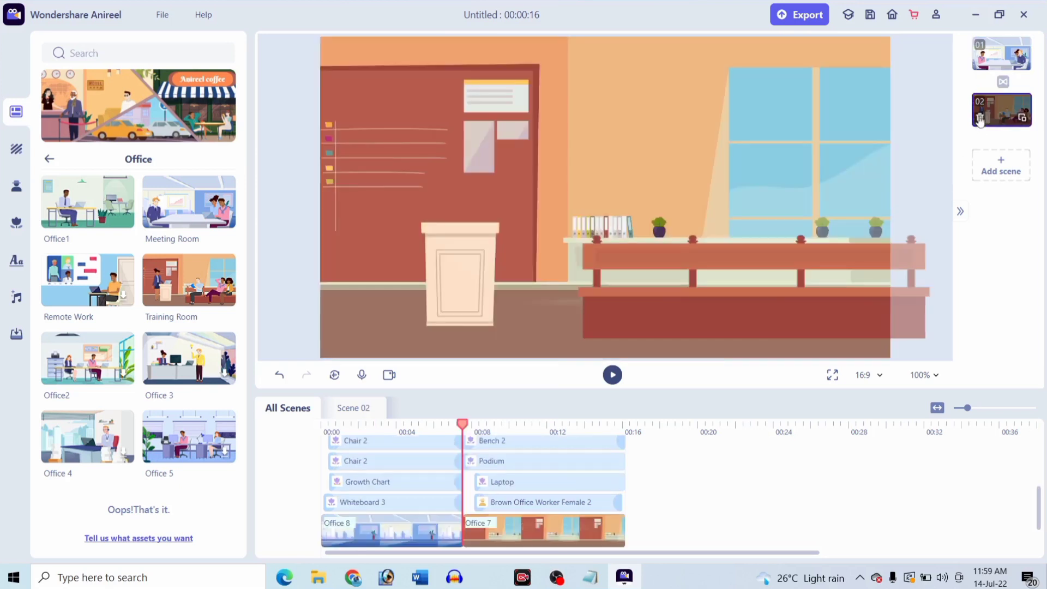
click(980, 119)
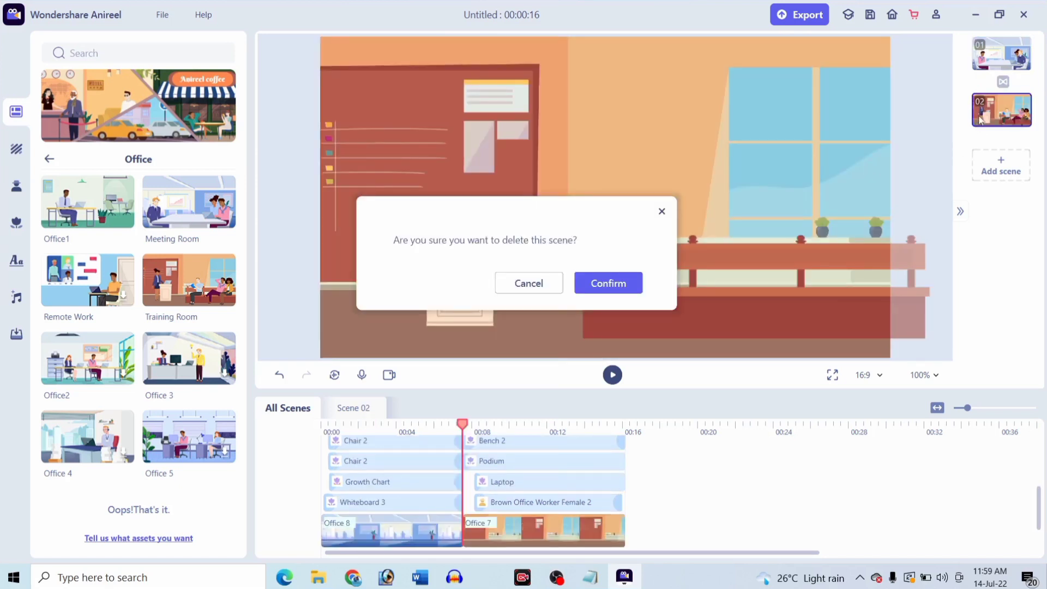
click(623, 277)
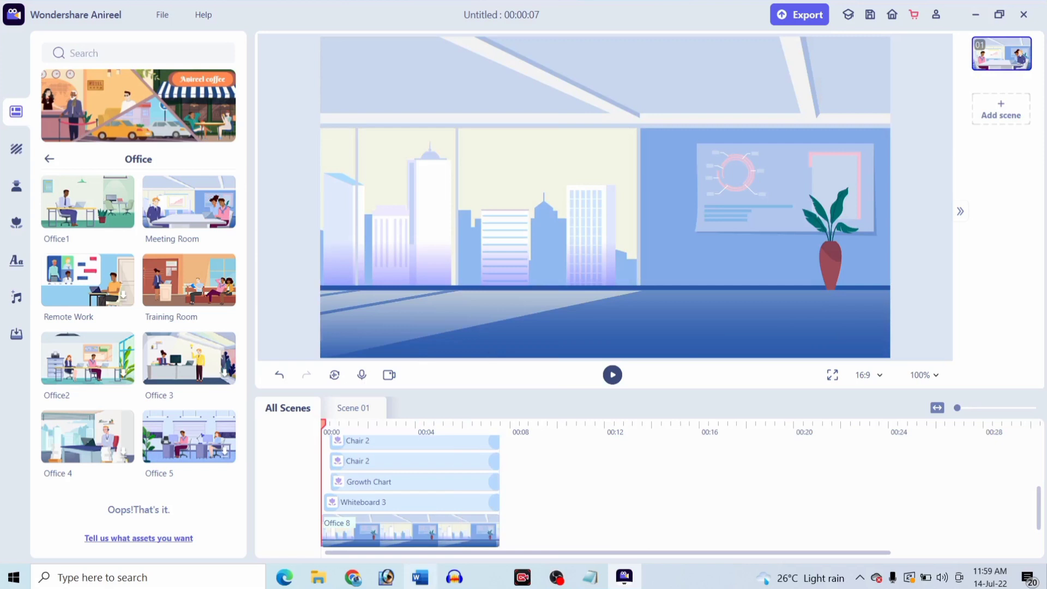
- Play the meeting room scene and adjust the timeline zoom to inspect its clips
click(612, 376)
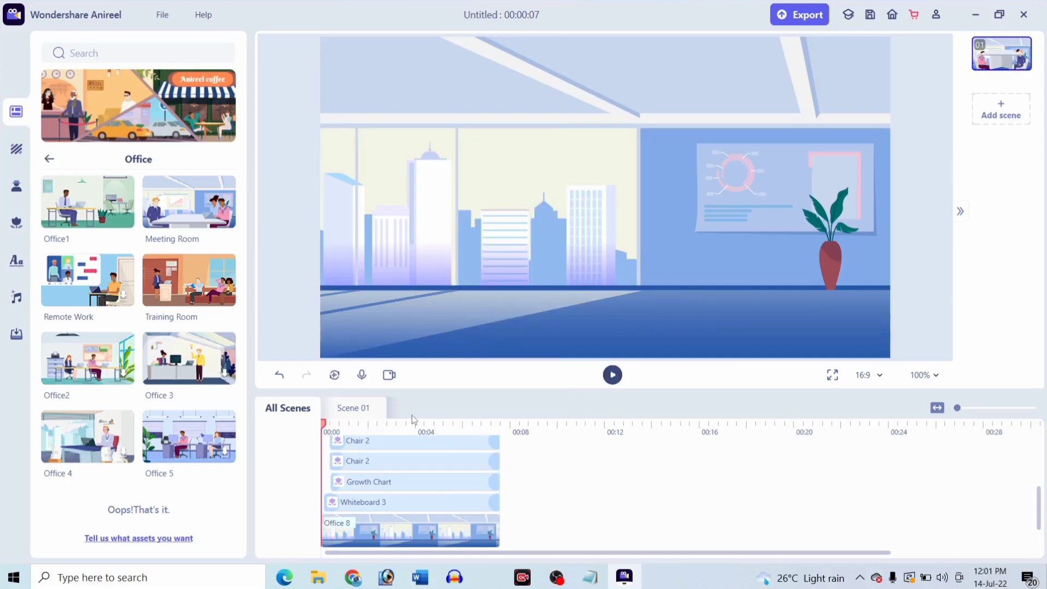
click(989, 408)
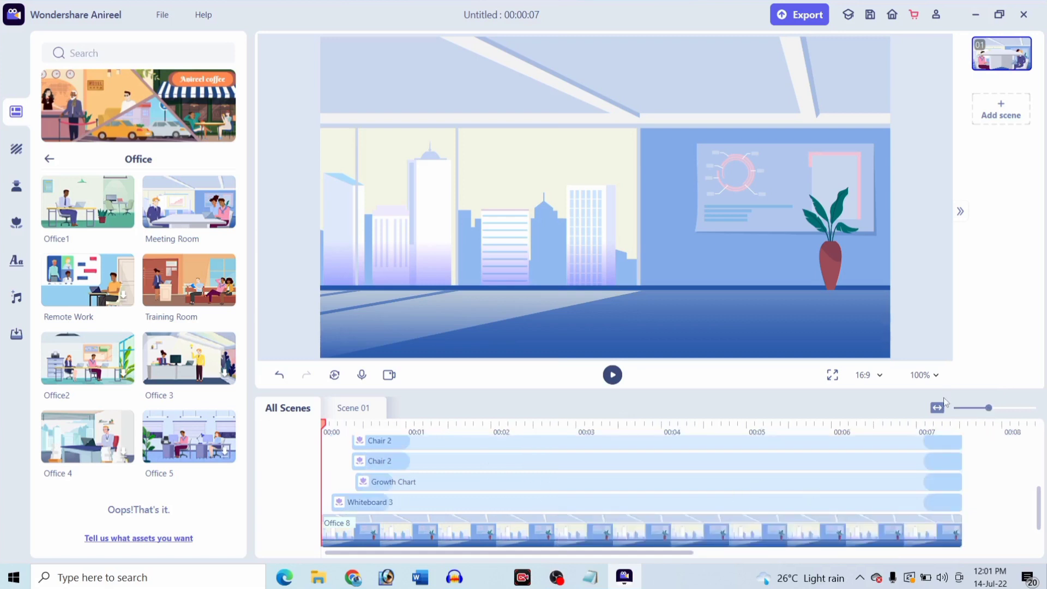
click(960, 408)
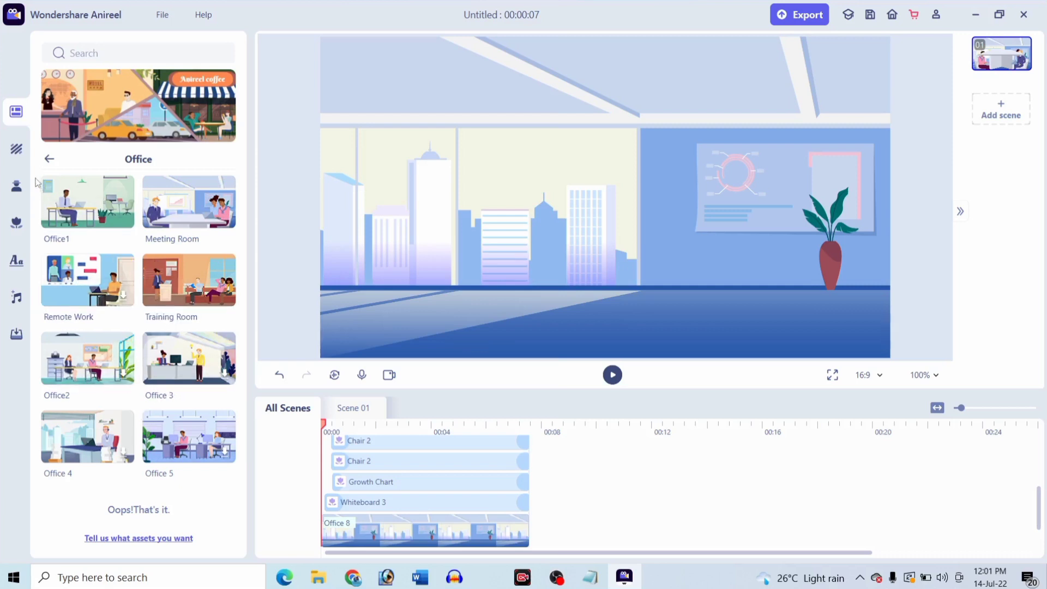
- Add the first Office background, with the green floor, desk and two chairs, as a new scene
click(21, 154)
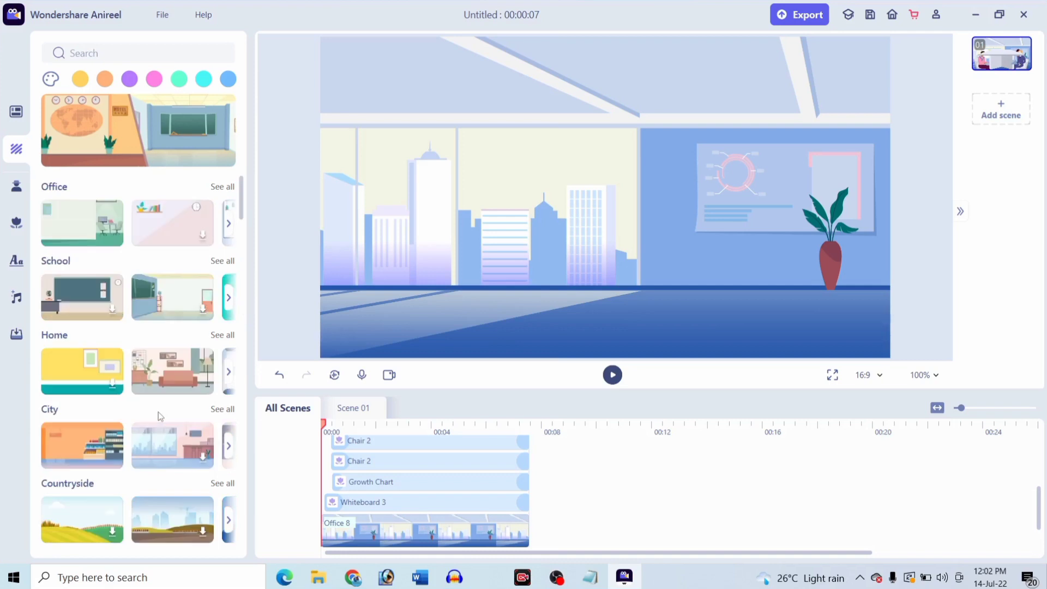
click(70, 232)
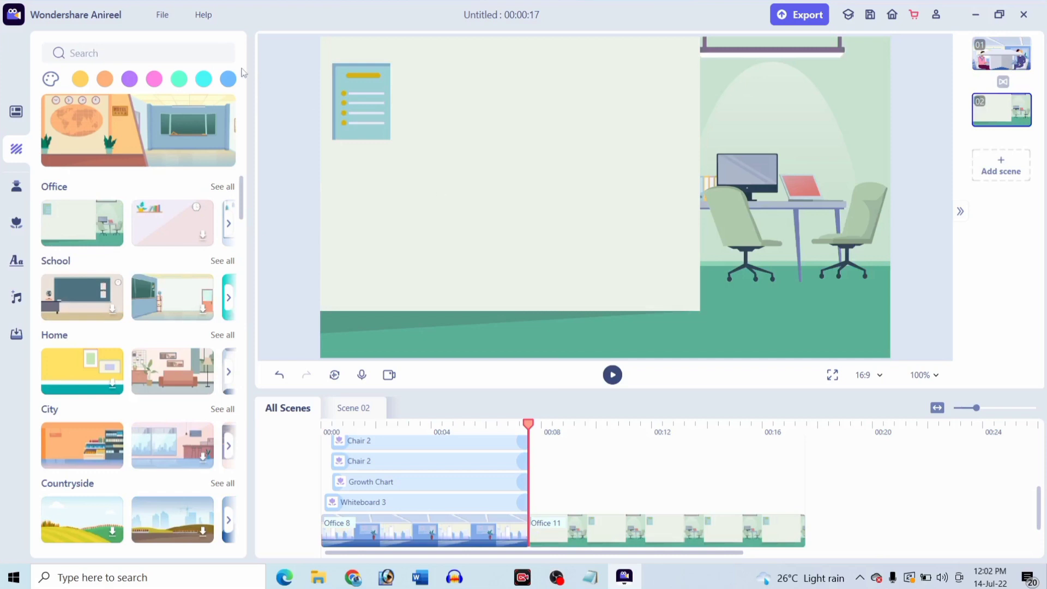
- Add a solid yellow background as a new scene after the green office scene
click(80, 79)
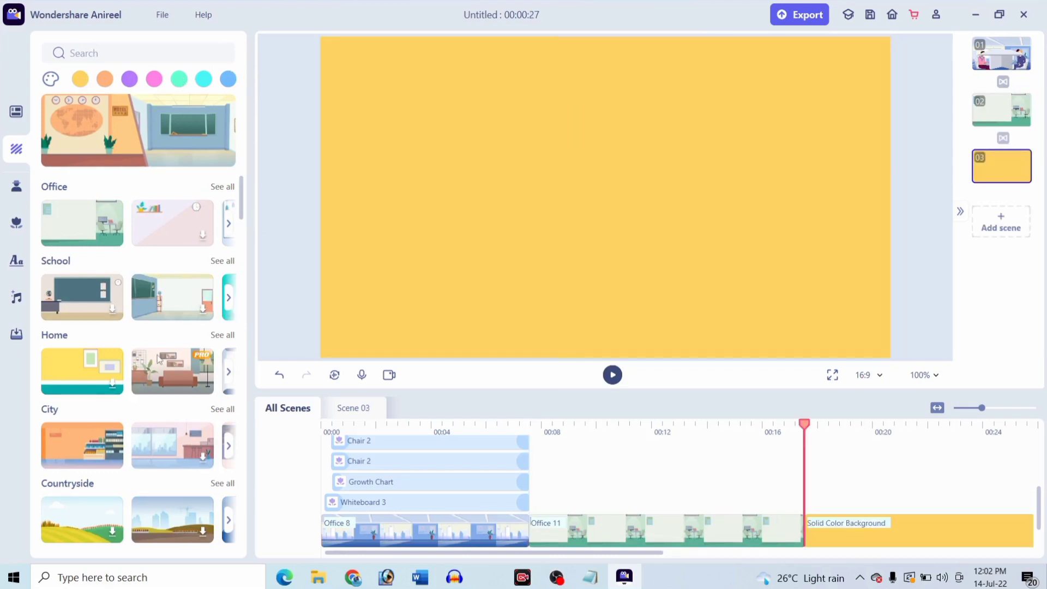
- Undo the last three scene changes and redo them to restore the green office and yellow scenes
click(279, 376)
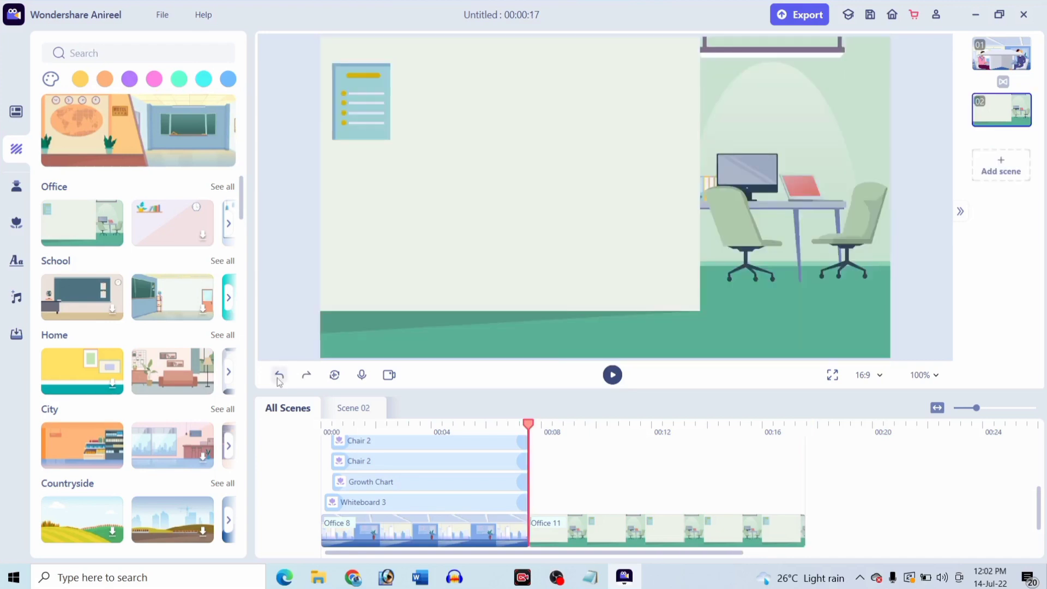
click(280, 376)
click(280, 376)
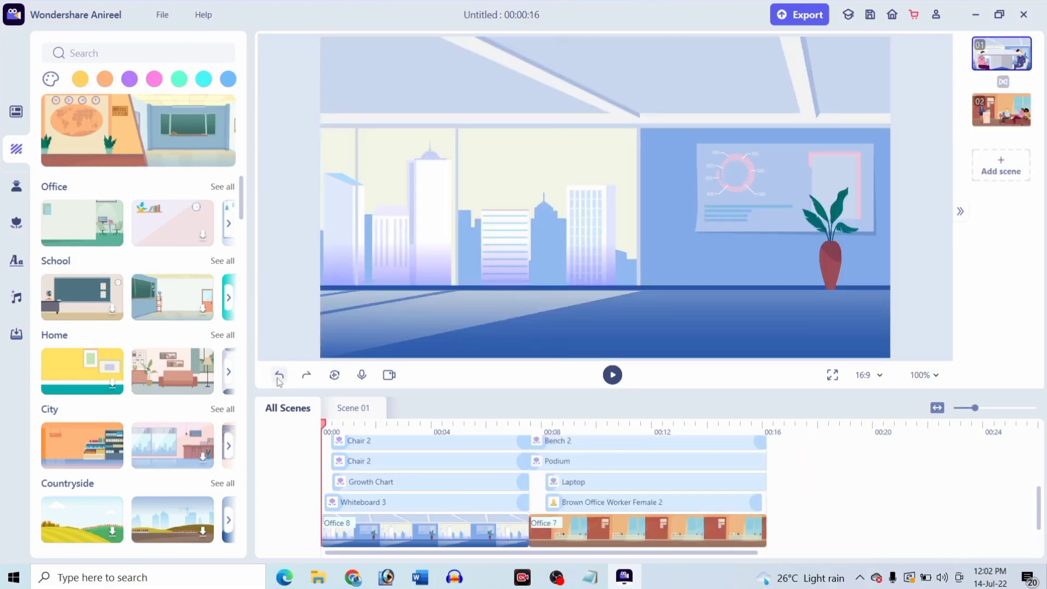
click(306, 375)
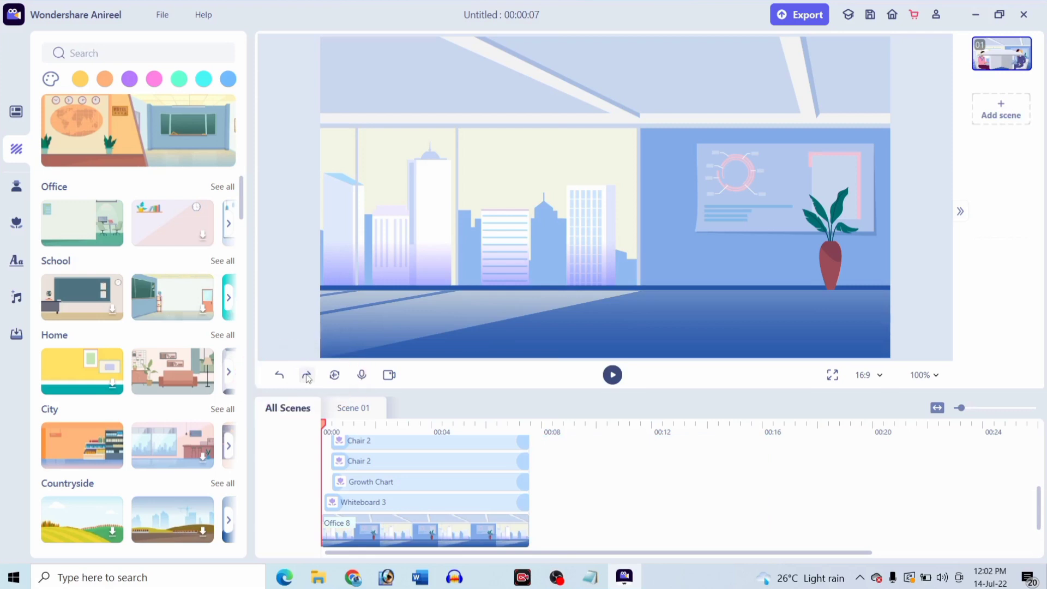
click(306, 375)
click(306, 376)
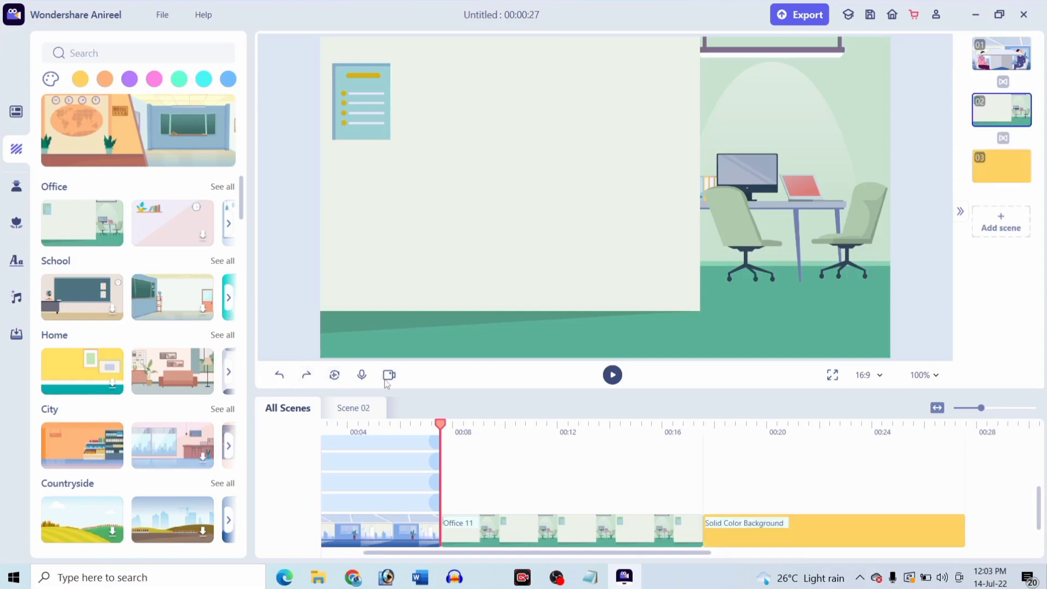
- Open the Text-to-Speech tool, raise the pitch by one notch and lower the speed by one notch
click(335, 376)
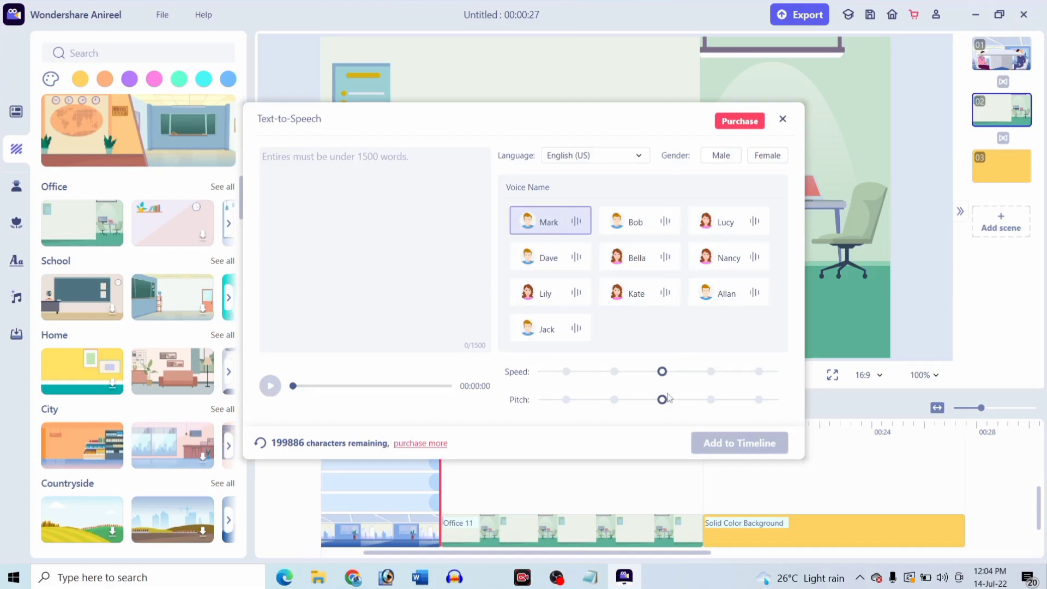
drag(678, 404, 716, 410)
drag(702, 375, 605, 393)
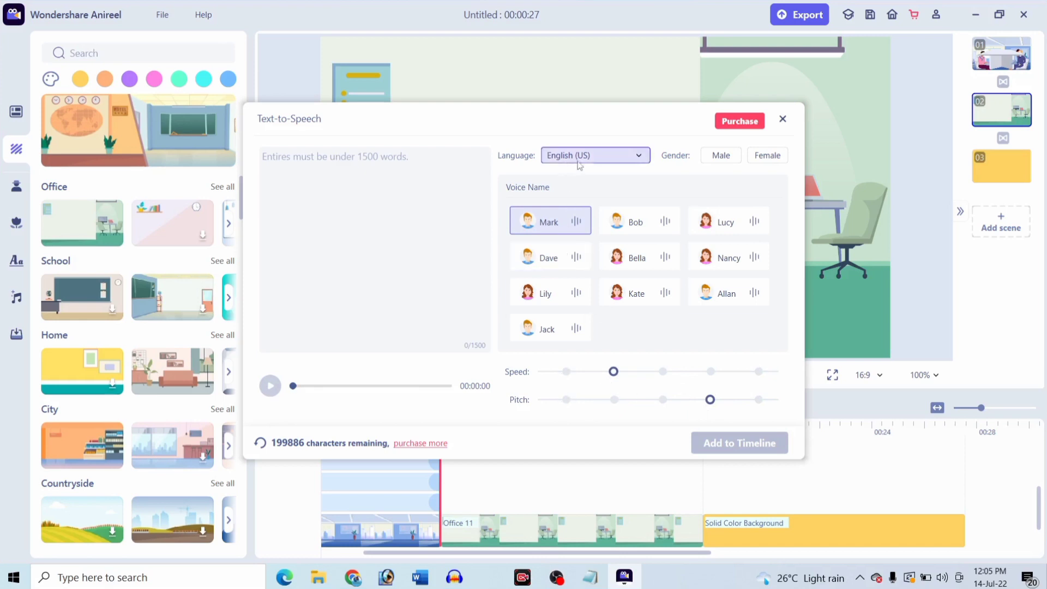
- Set the text-to-speech language to Hindi (India)
click(630, 157)
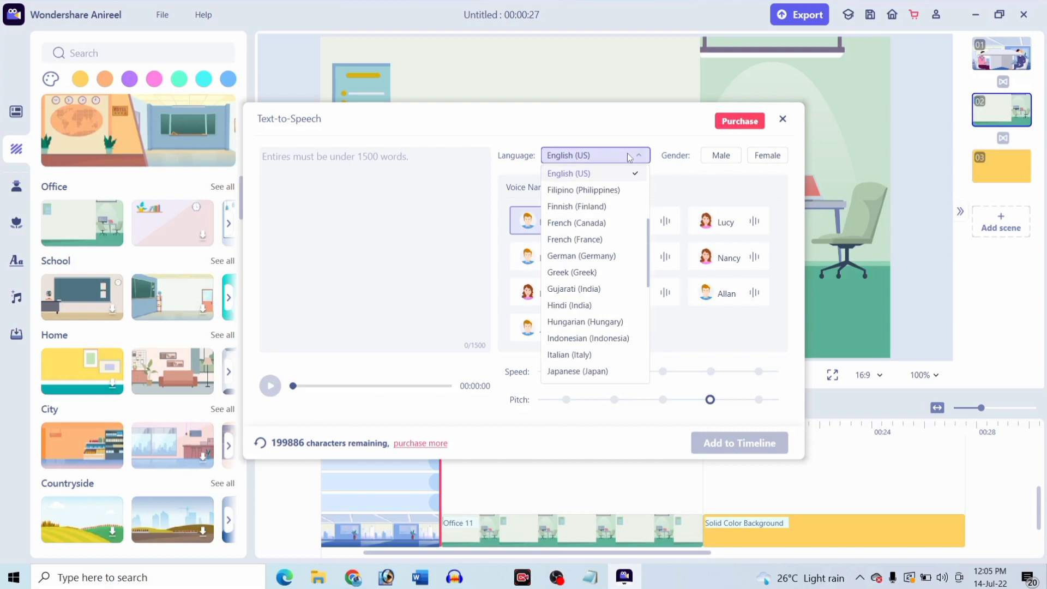
scroll(566, 157, up, 1)
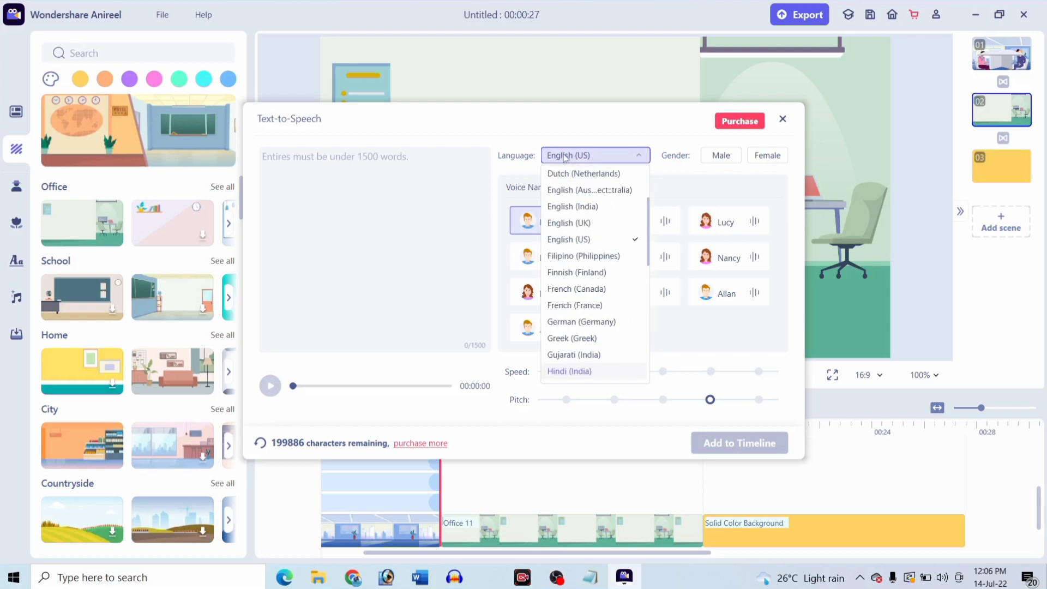
scroll(565, 158, down, 1)
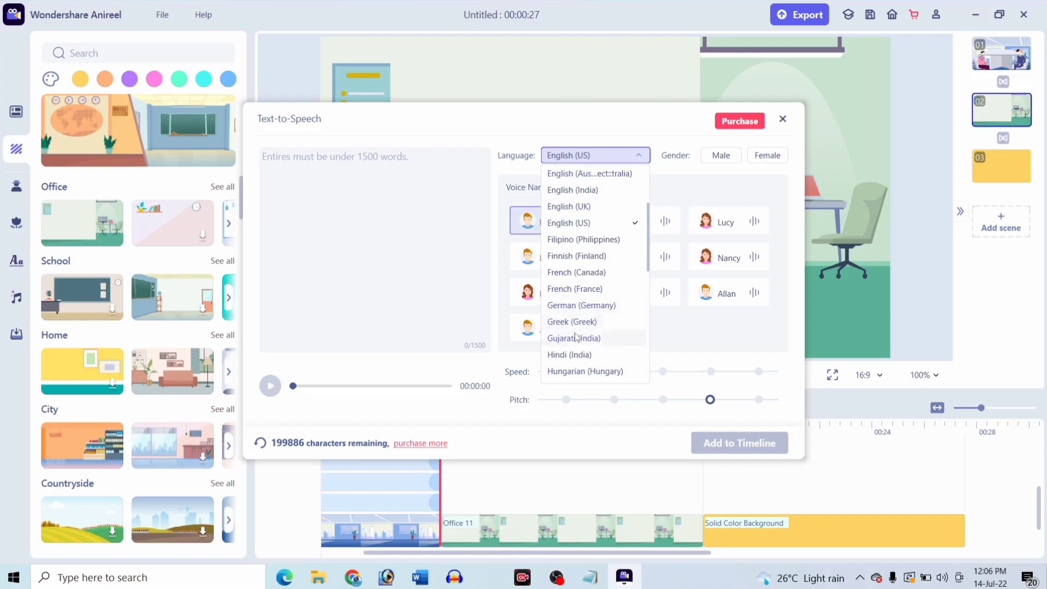
click(575, 355)
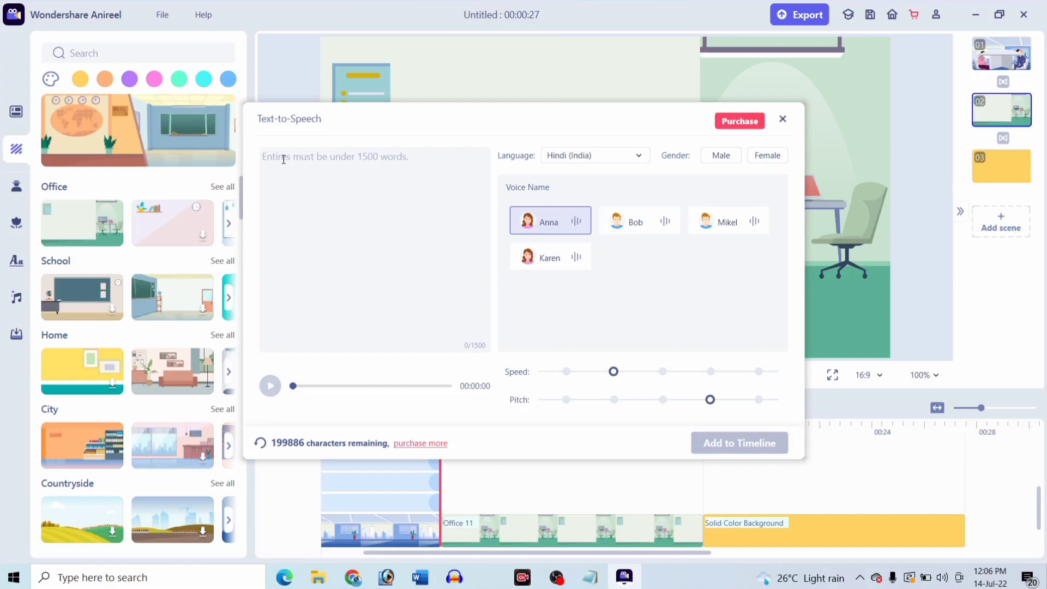
- Enter "hello kaise hain aap sab" as the speech text and preview the voice
text(h)
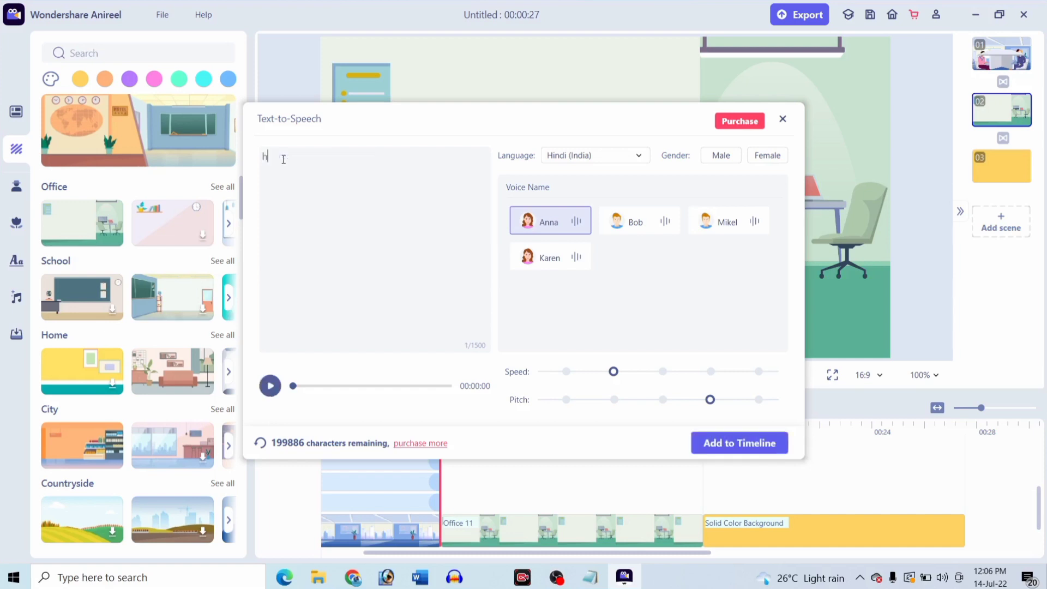
text(ello kaise hain)
text(aap aab)
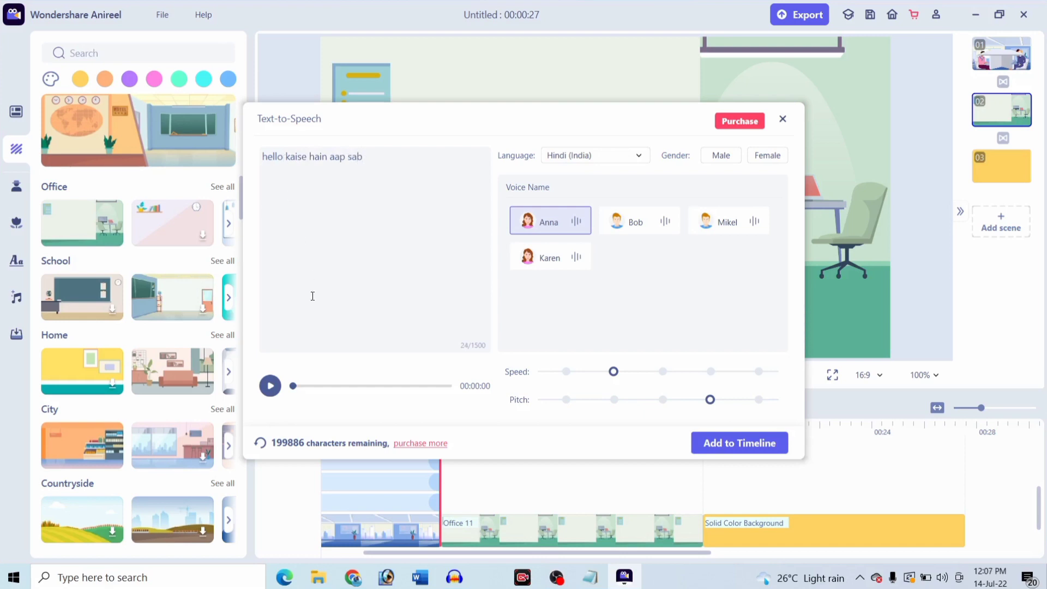
click(270, 386)
- Replace the speech text with "subscribe this channel and press the bell icon" in English (India) and preview it
click(582, 156)
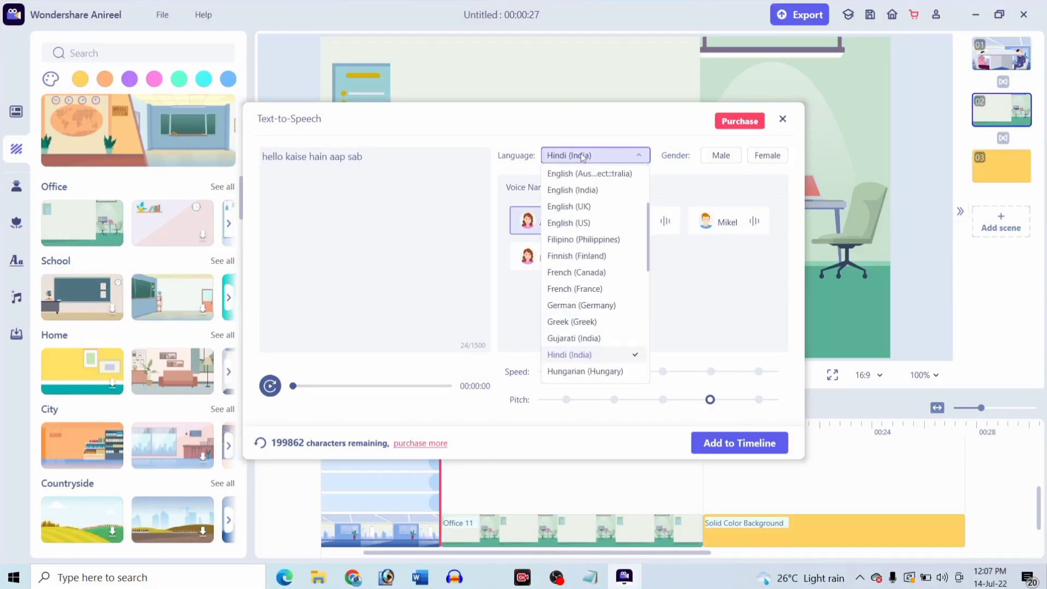
click(577, 191)
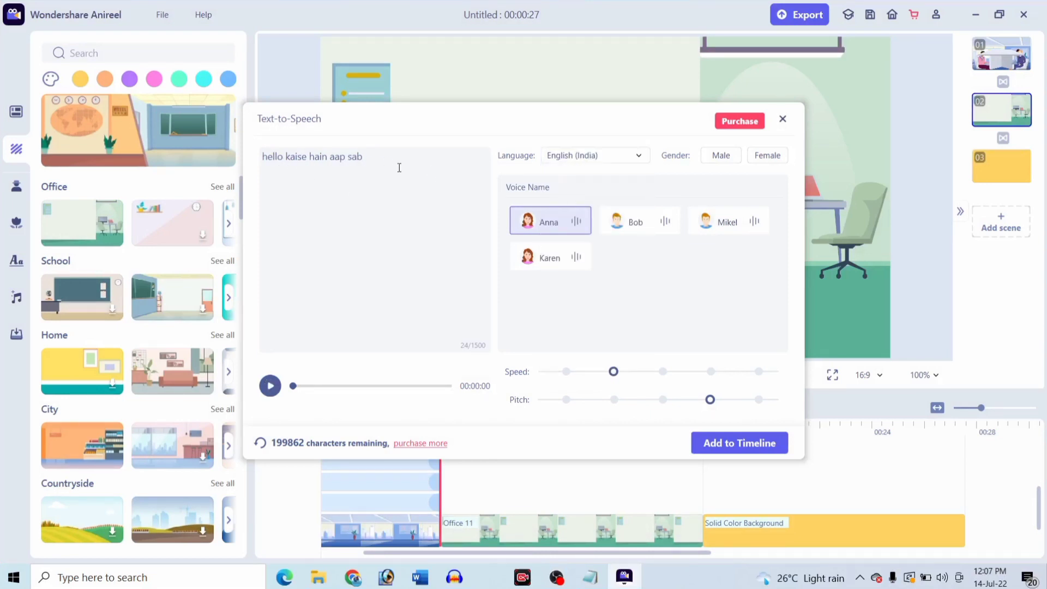
key(BackSpace)
key(BackSpace)
key(BackSpace)
key(BackSpace)
key(BackSpace)
key(BackSpace)
key(BackSpace)
key(BackSpace)
key(BackSpace)
key(BackSpace)
key(BackSpace)
key(BackSpace)
key(BackSpace)
key(BackSpace)
key(BackSpace)
key(BackSpace)
key(BackSpace)
key(BackSpace)
key(BackSpace)
key(BackSpace)
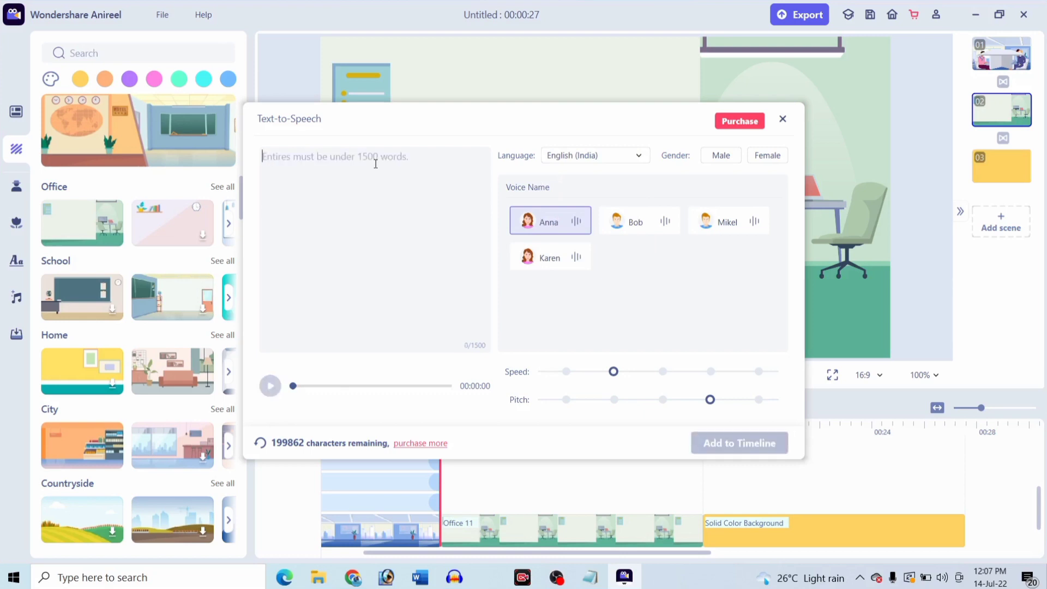
text(sub)
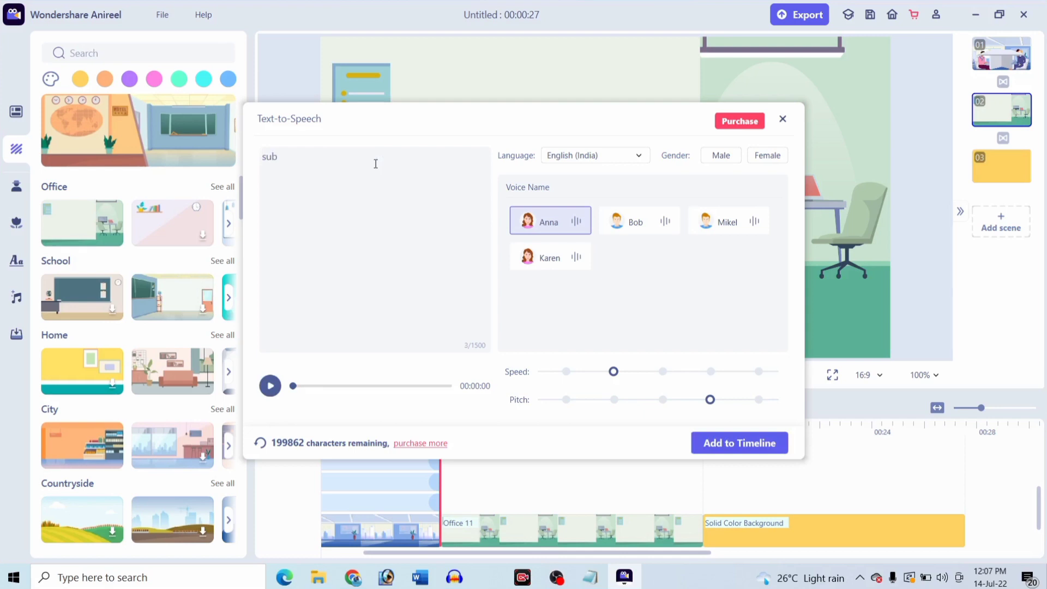
text(scribe this channel and press the bell icon)
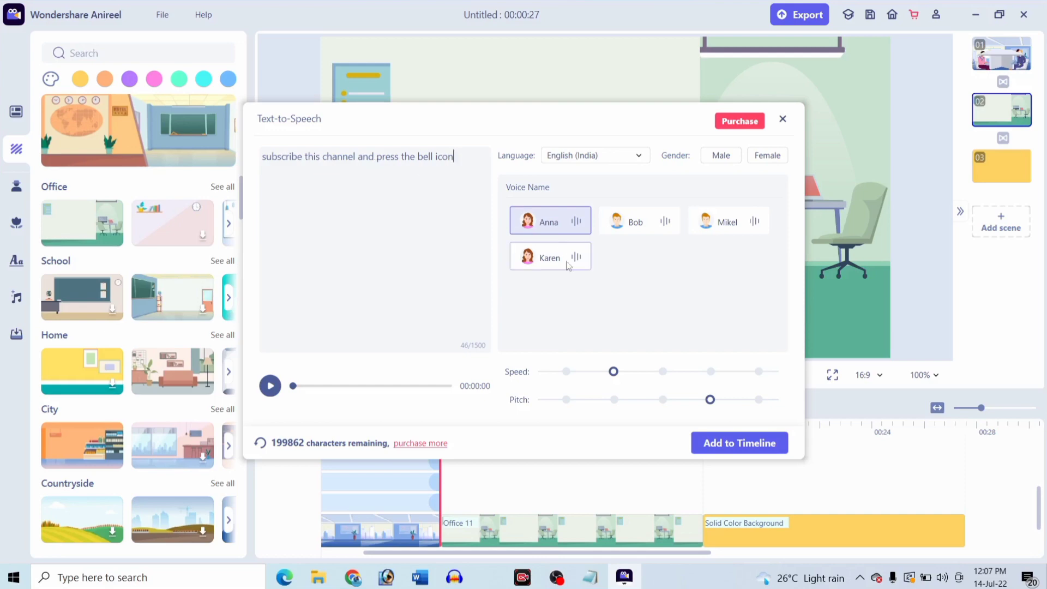
click(271, 386)
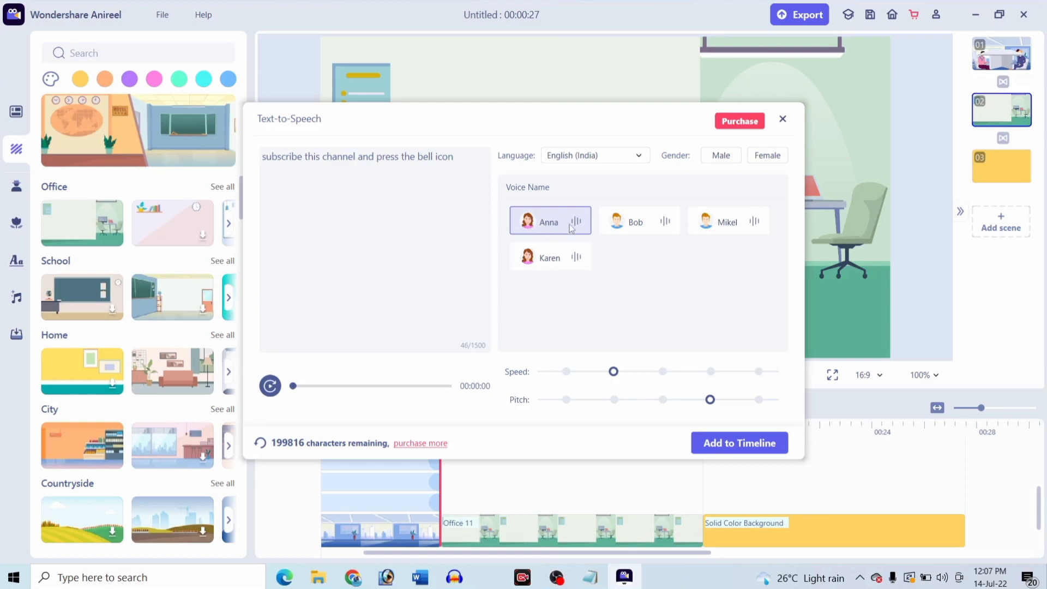
- Filter the English (India) voices by gender, alternating between Male and Female and ending on Female
click(726, 156)
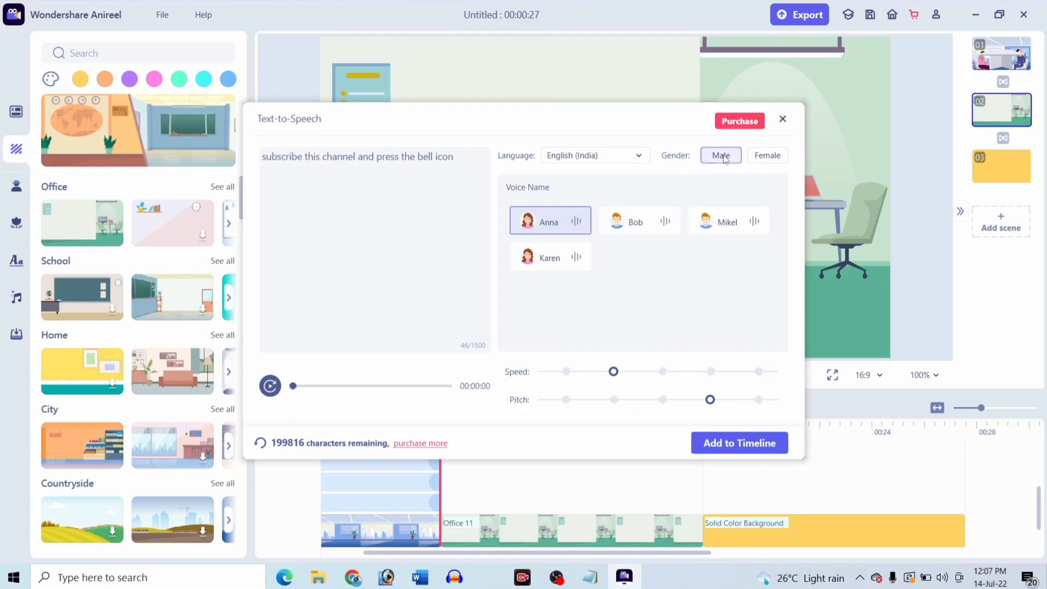
click(753, 157)
click(726, 157)
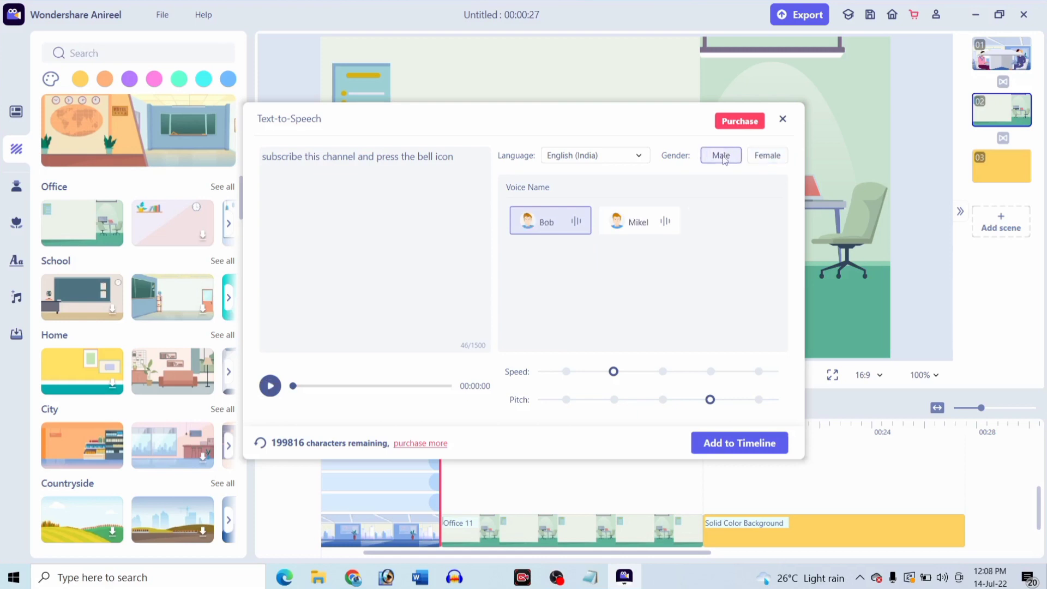
click(754, 160)
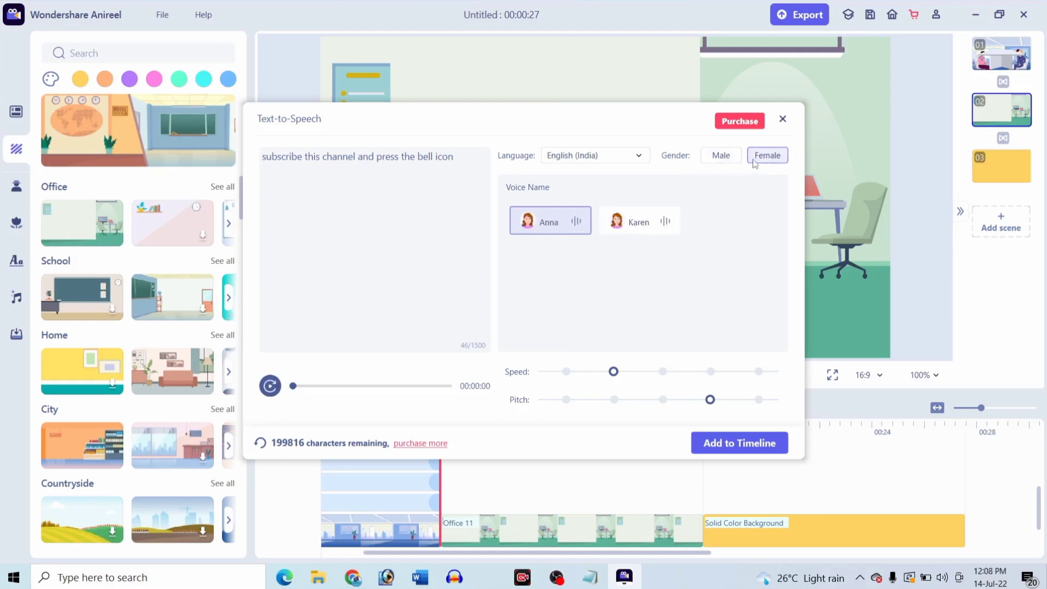
- Switch the speech language to English (UK) and then English (US), and close Text-to-Speech without adding it to the timeline
click(631, 162)
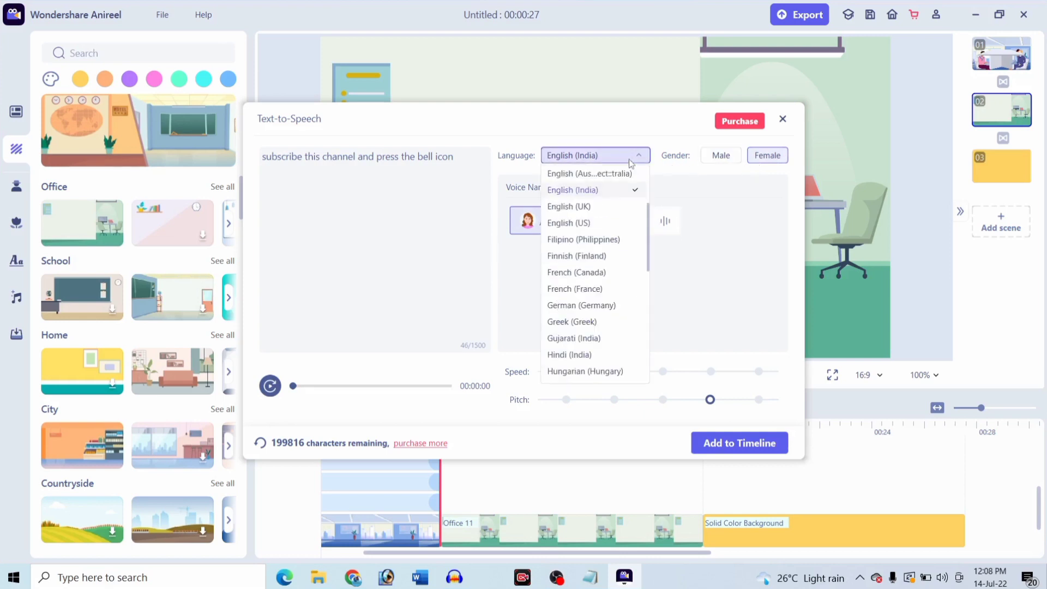
click(592, 208)
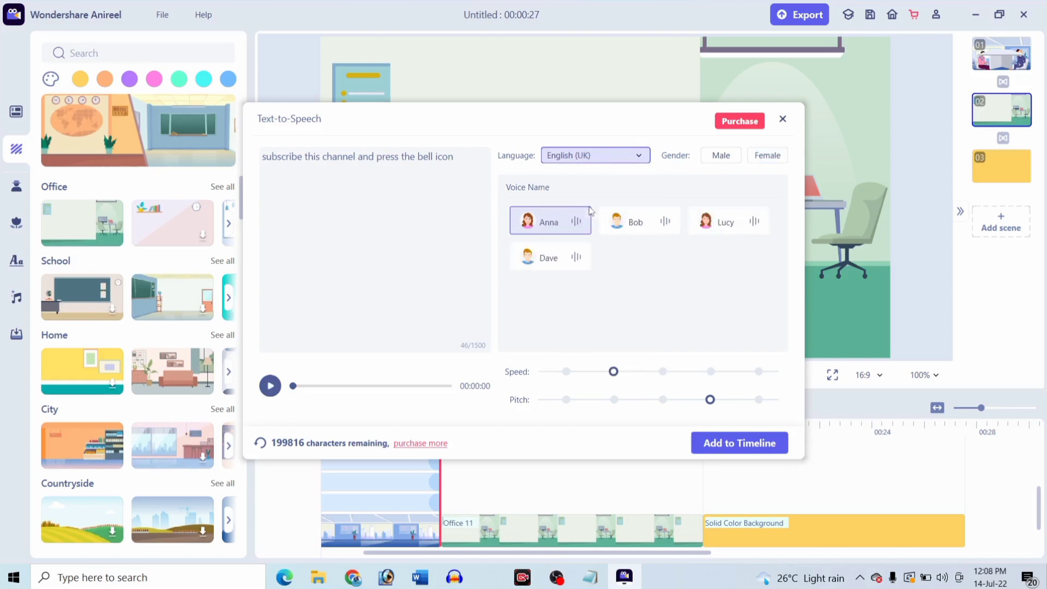
click(623, 159)
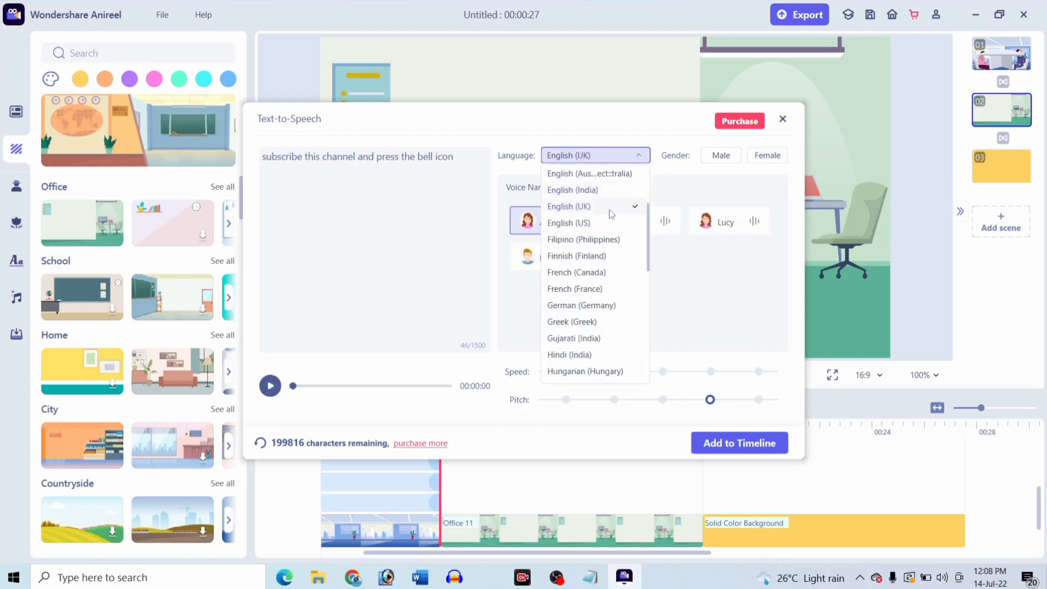
click(601, 224)
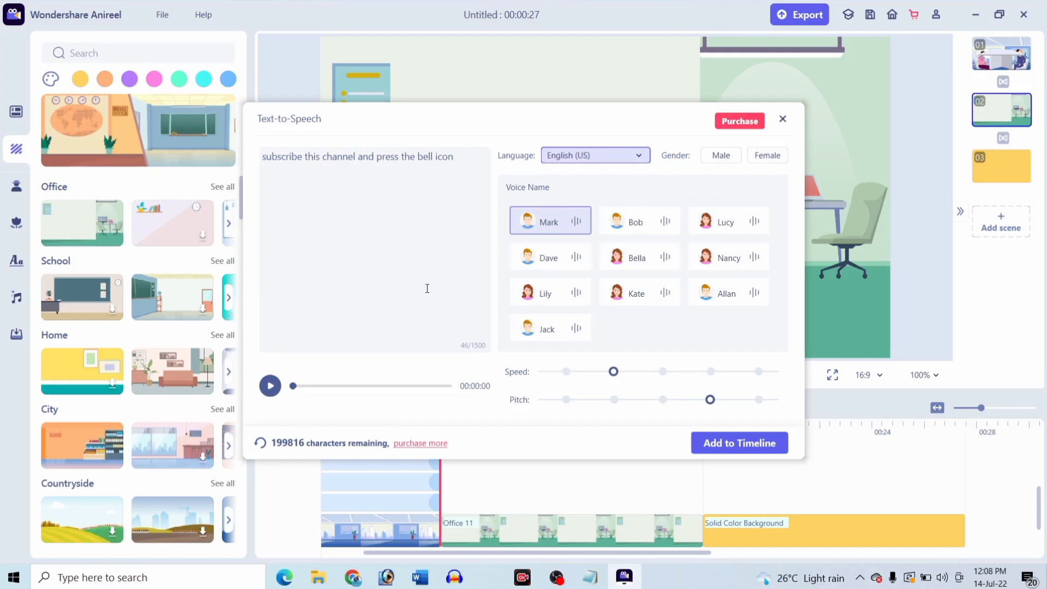
click(783, 119)
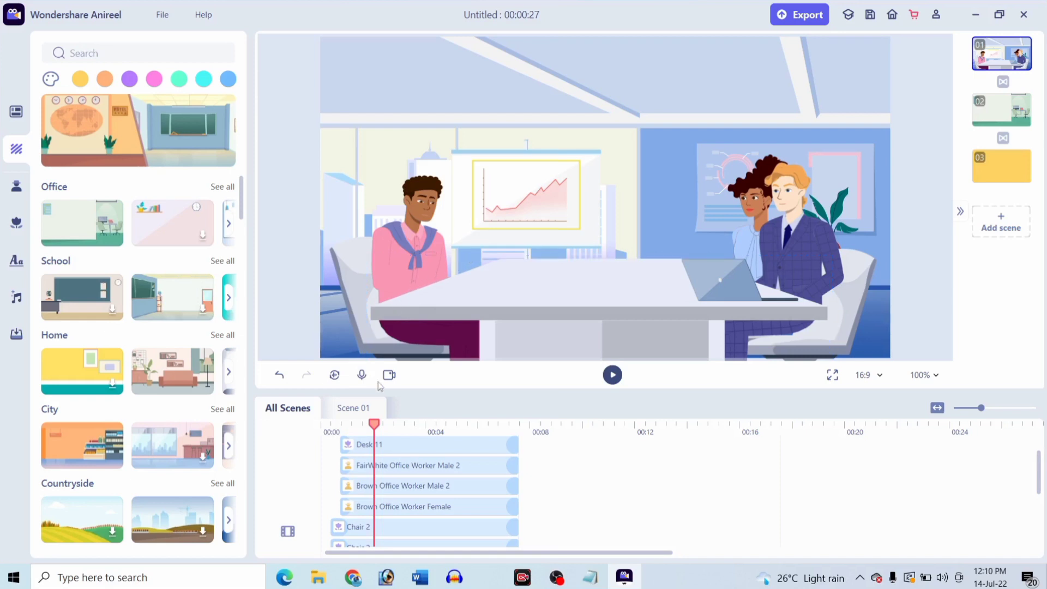
- Open the audio recorder and start a voice recording with the Realtek microphone
click(361, 376)
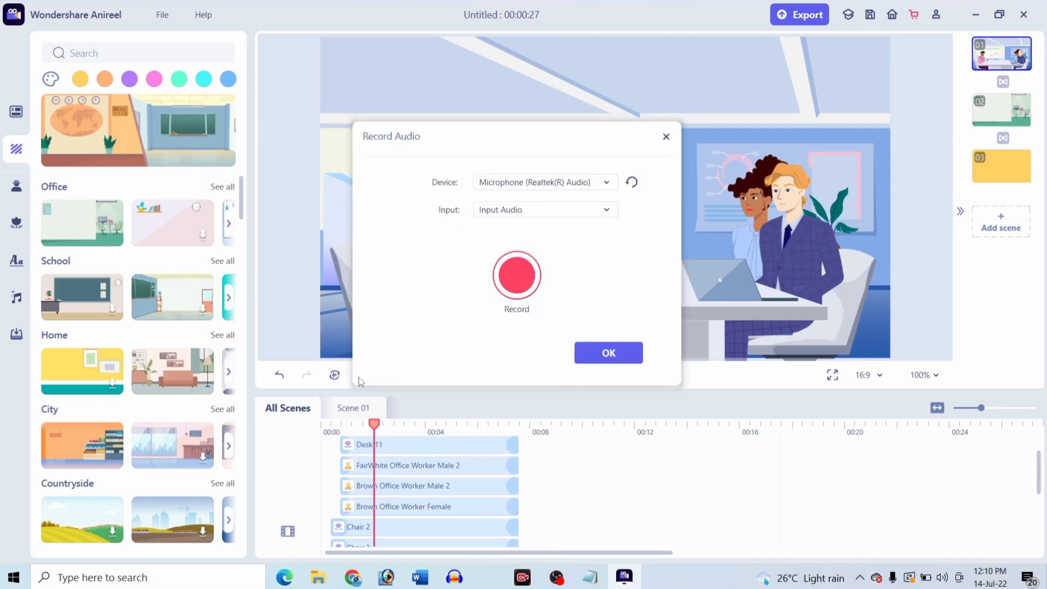
click(530, 286)
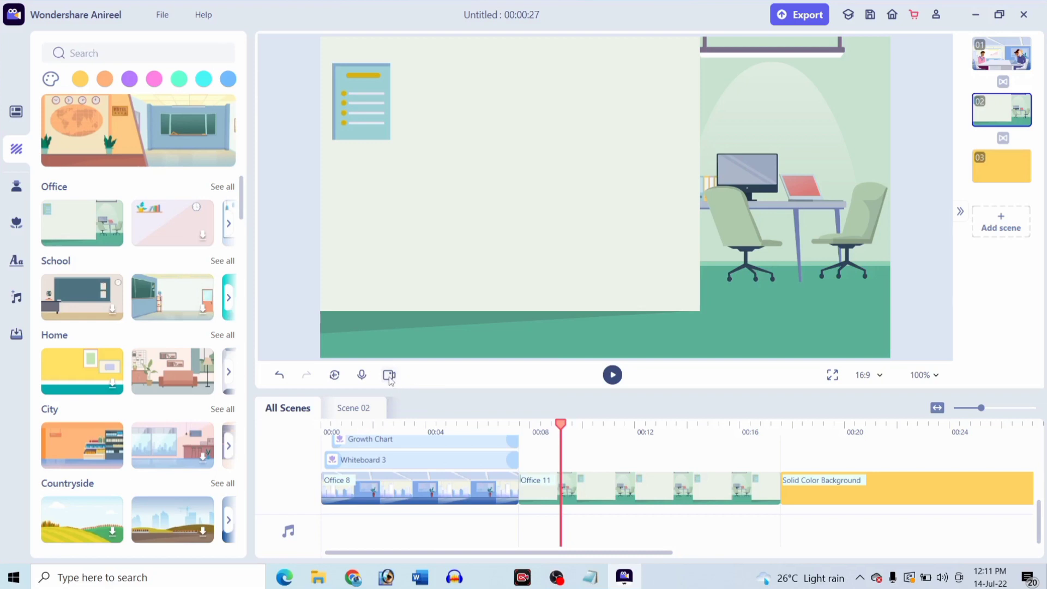
- Add a camera to the green office scene at about 9 seconds and adjust the end of its clip
click(389, 377)
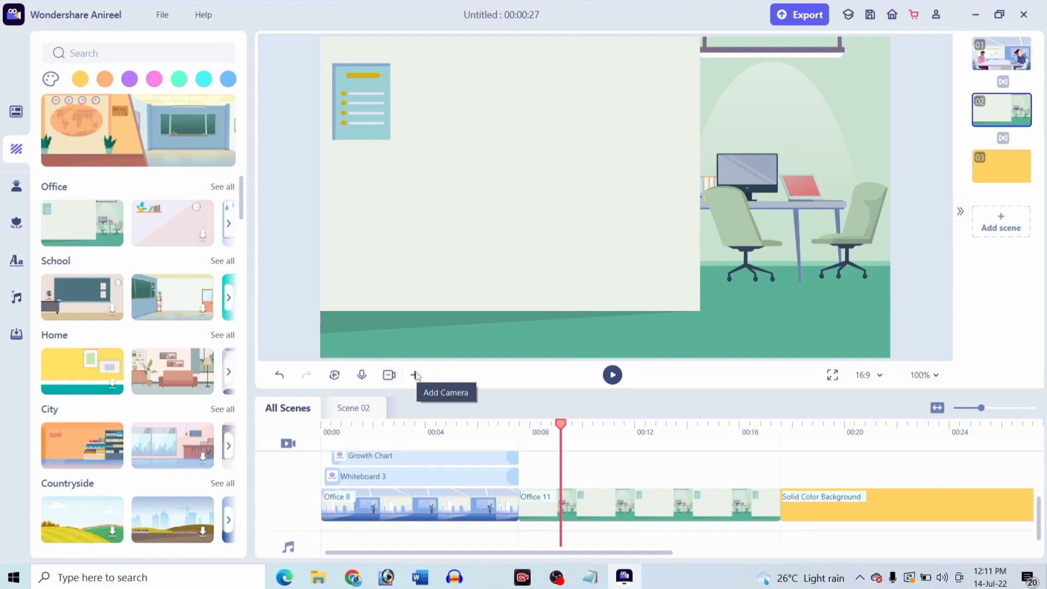
click(415, 376)
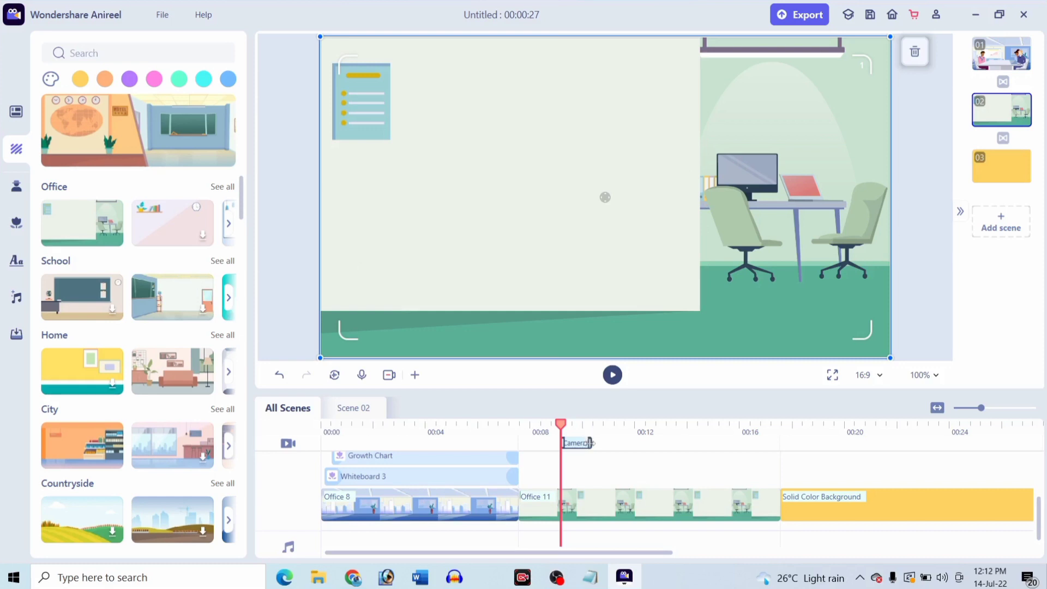
mouse_move(590, 442)
mouse_down()
mouse_move(633, 444)
mouse_move(594, 453)
mouse_up()
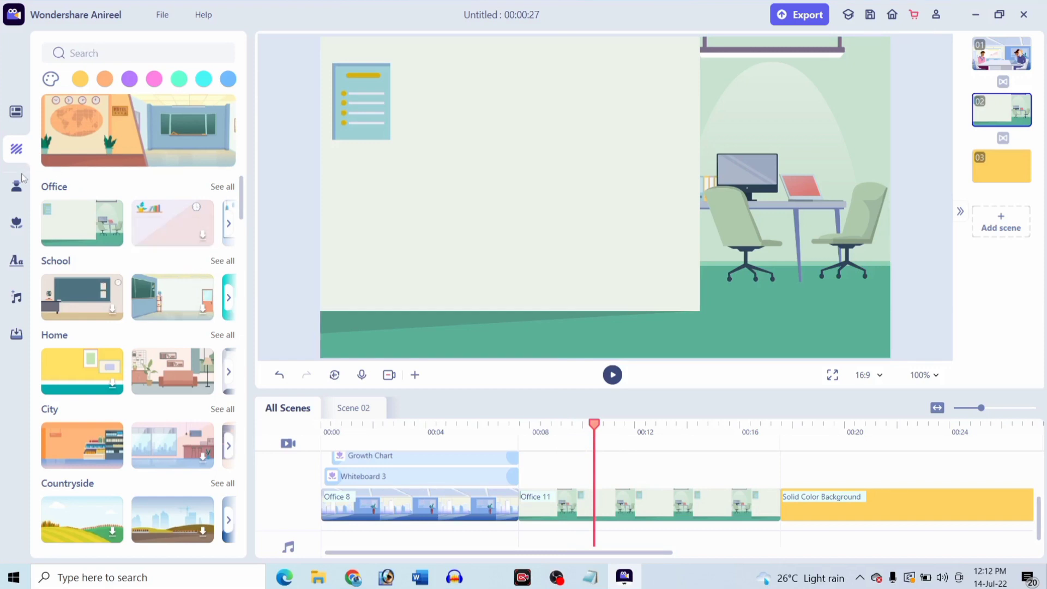
- Browse the preset character library from the Cartoon category down to Festival and back
click(16, 188)
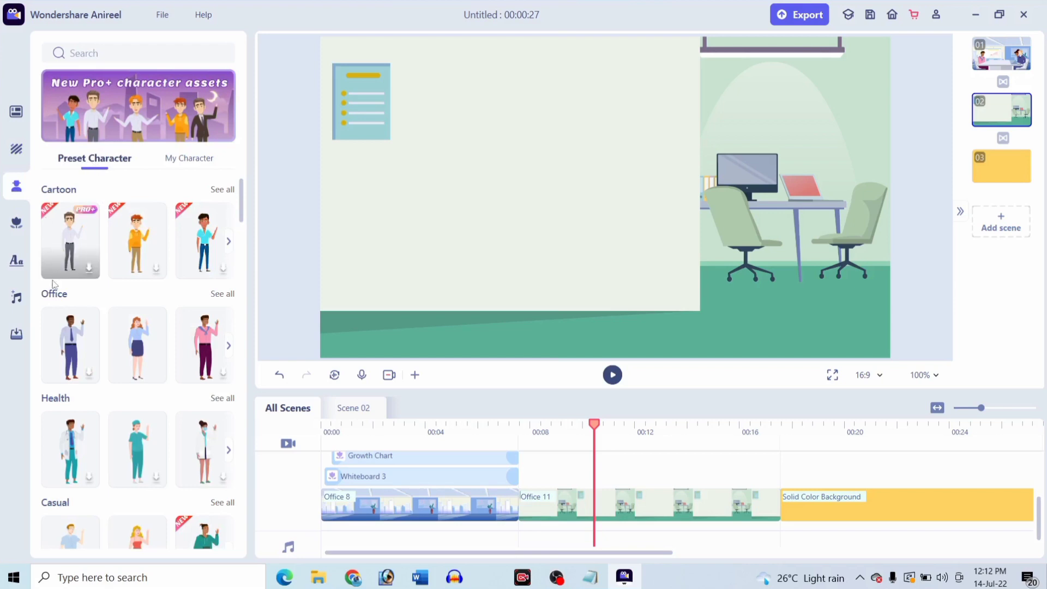
scroll(60, 512, down, 15)
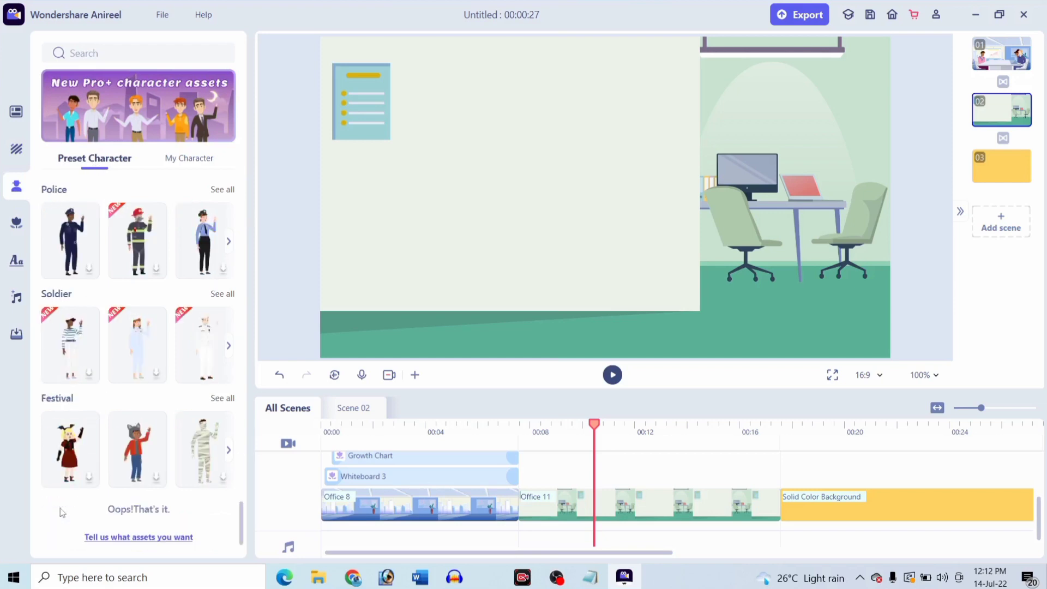
scroll(130, 298, up, 15)
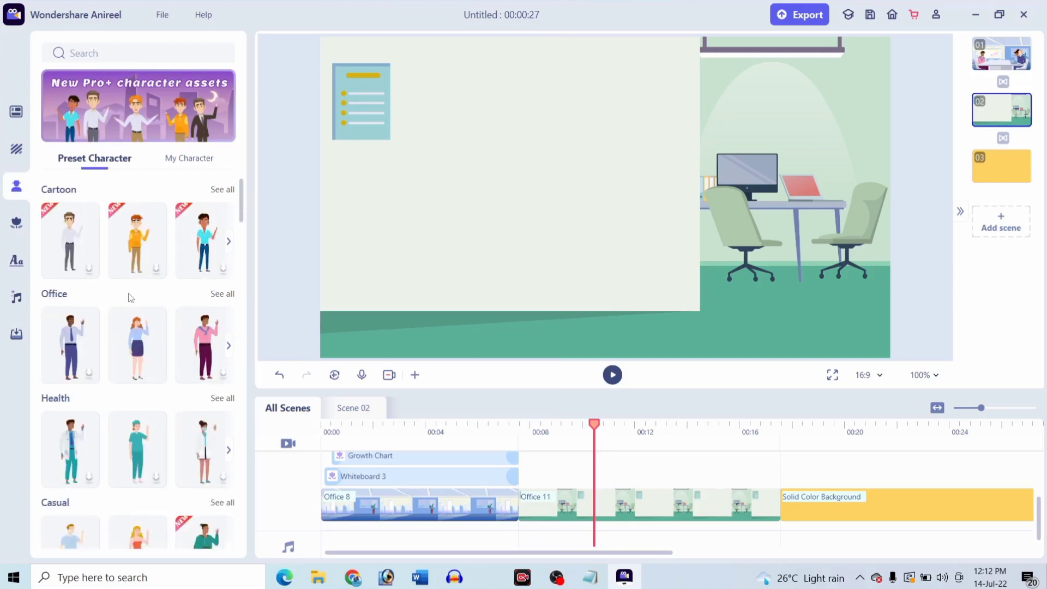
- Add the red-haired female office worker in the Explain pose to the green office scene and position her on the blank wall area
click(188, 160)
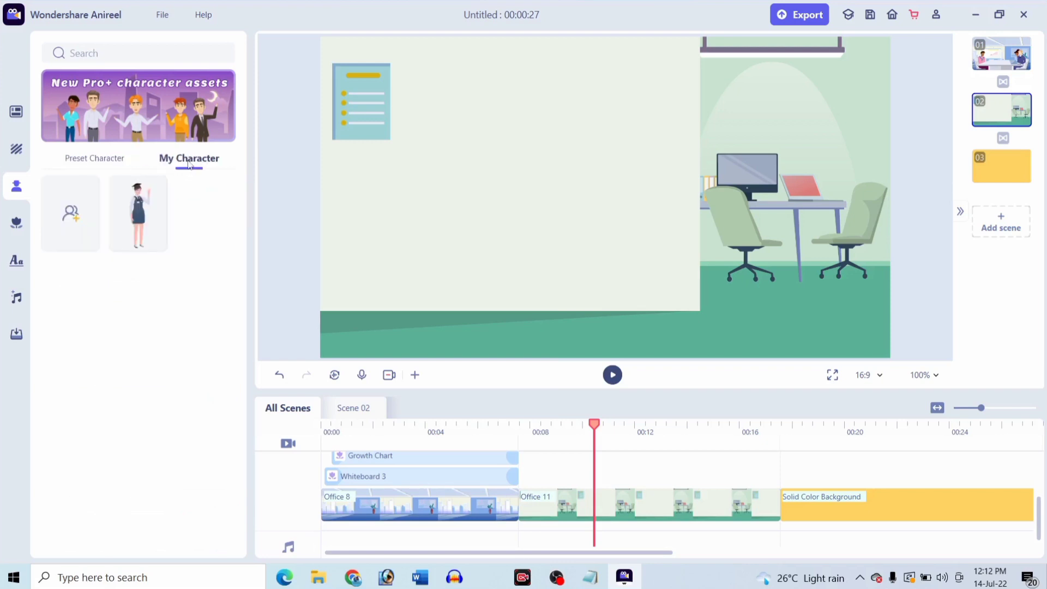
click(96, 160)
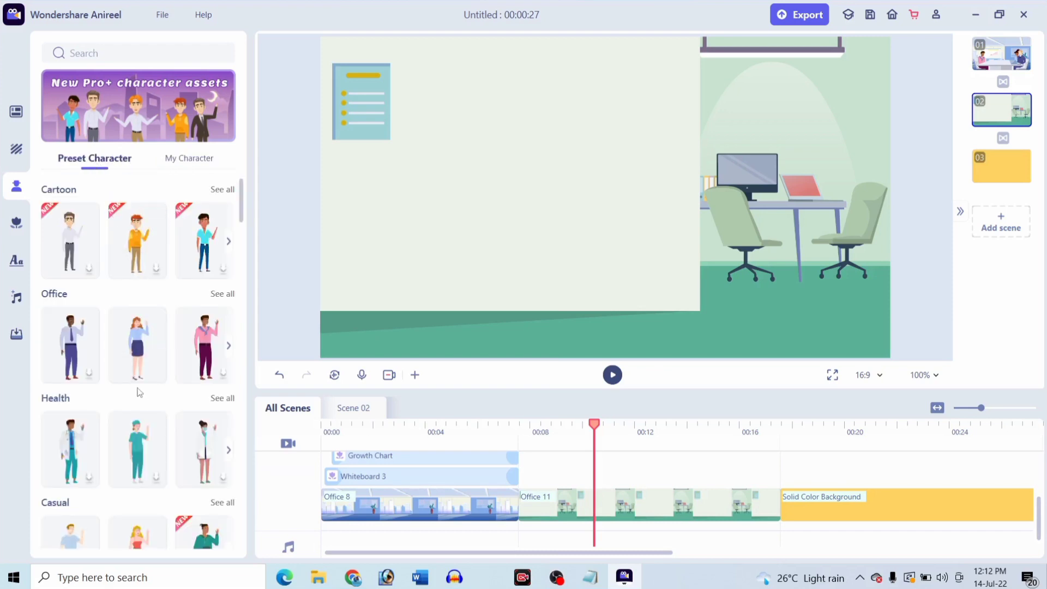
click(136, 364)
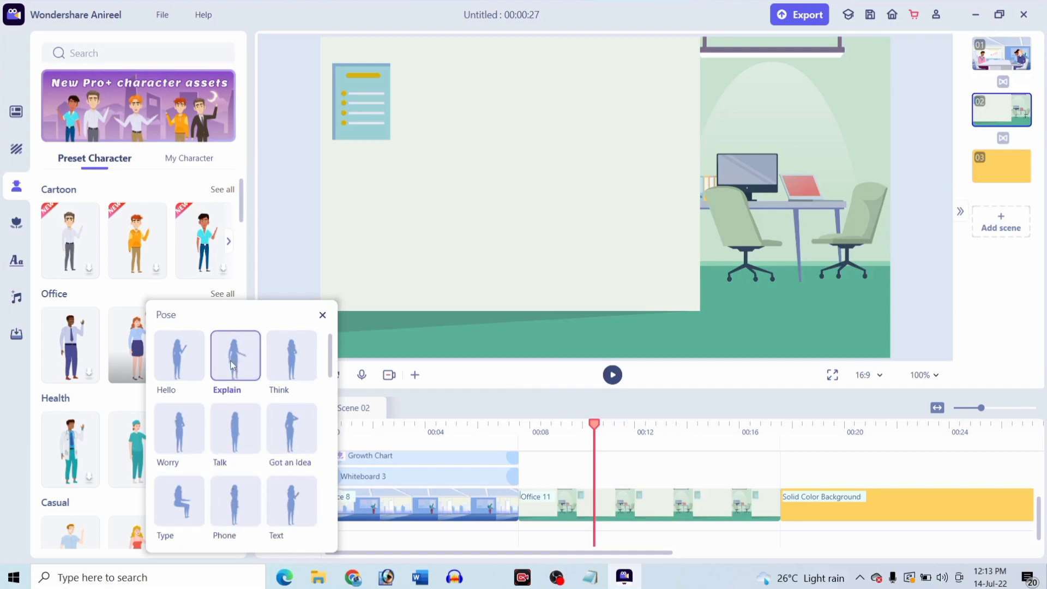
click(549, 264)
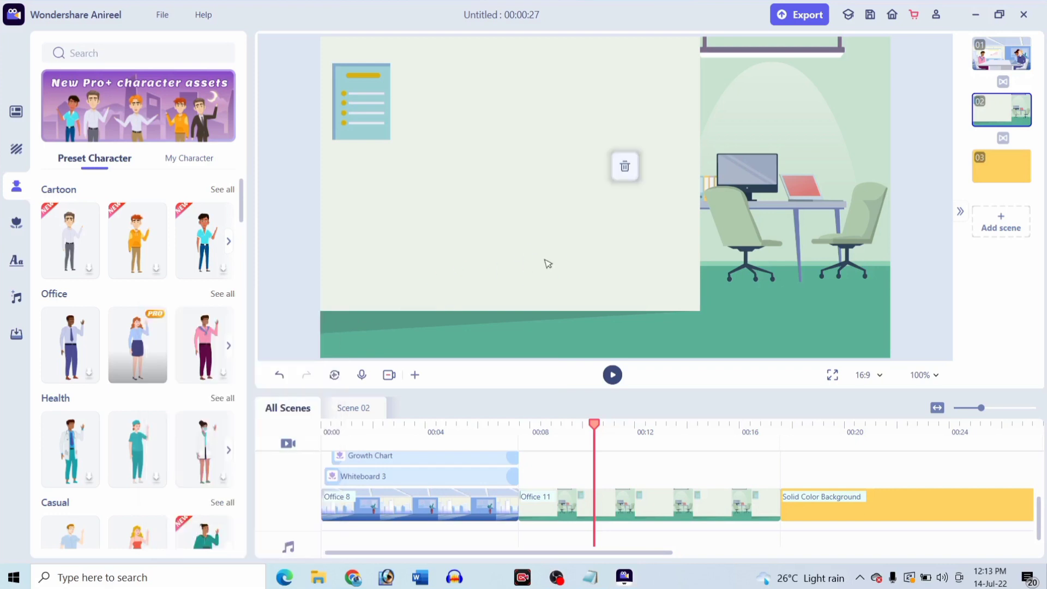
key(ctrl+z)
drag(556, 238, 568, 200)
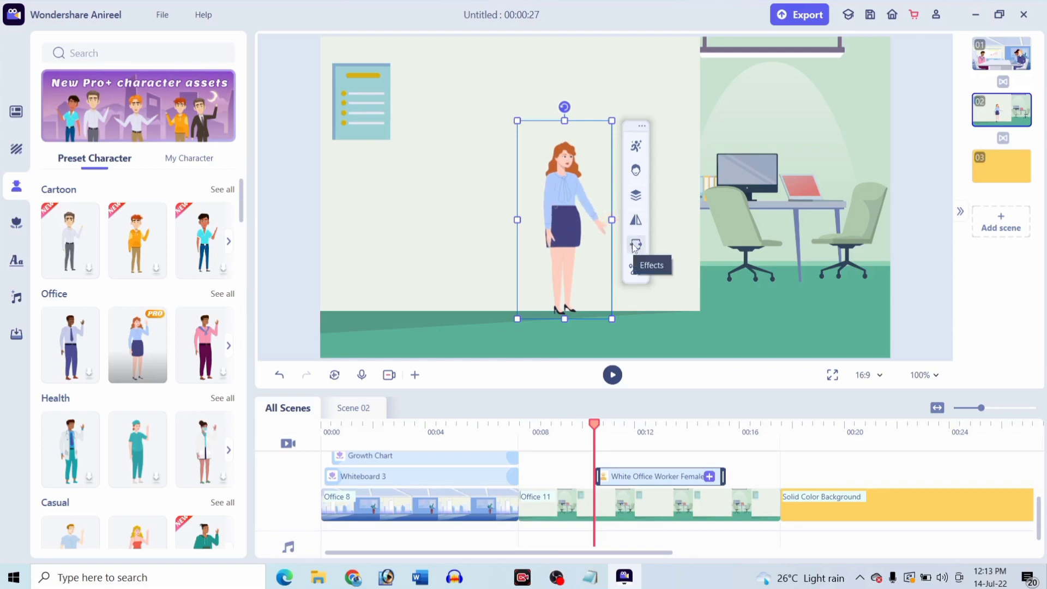
- Look through the available poses and change the office worker's pose to Run
click(636, 148)
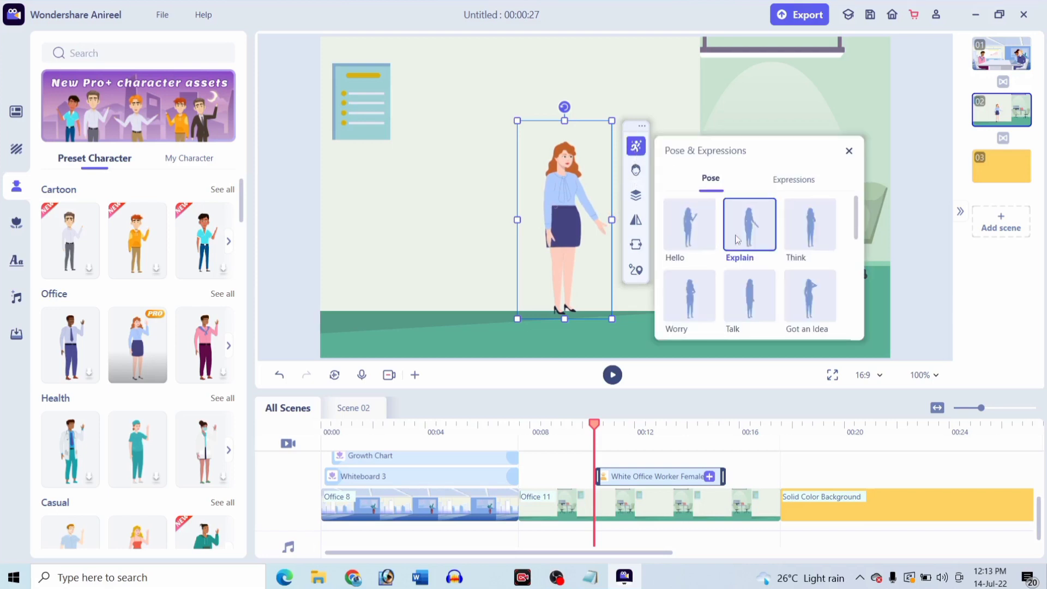
scroll(786, 245, down, 10)
scroll(773, 277, up, 2)
scroll(774, 277, down, 2)
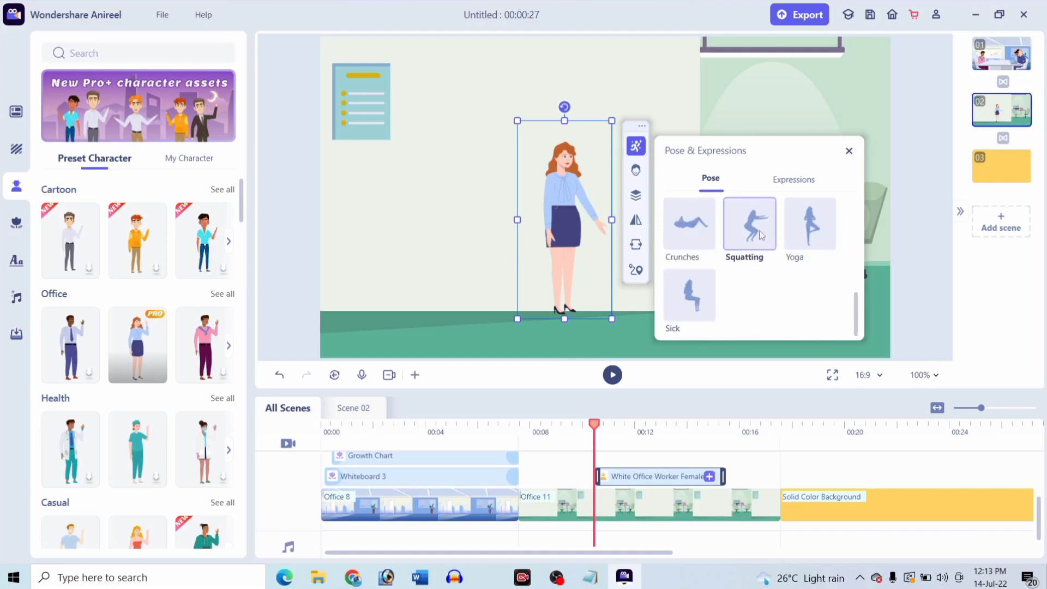
scroll(761, 235, up, 2)
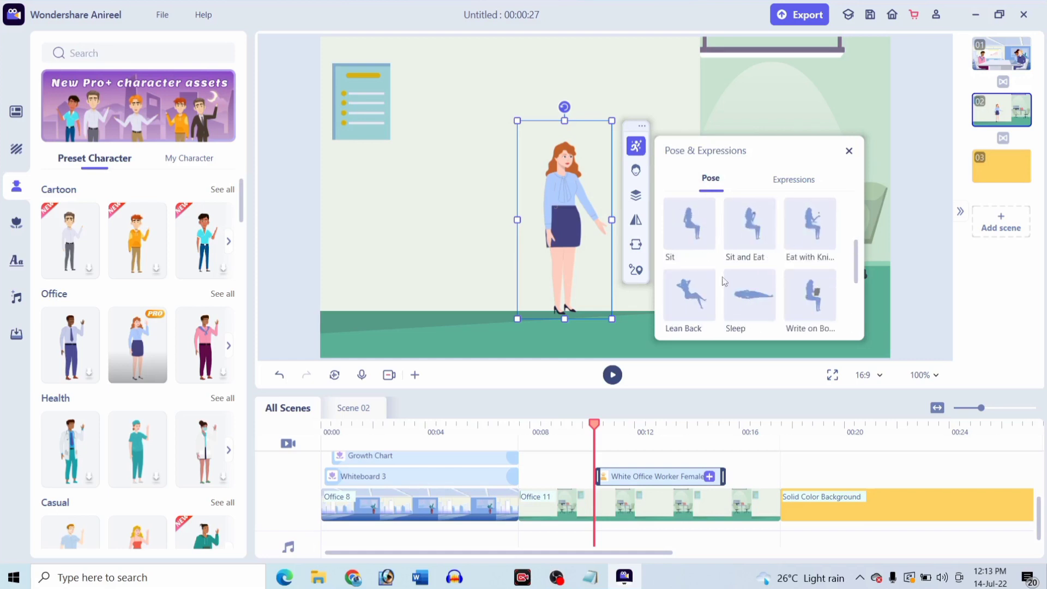
scroll(766, 293, up, 2)
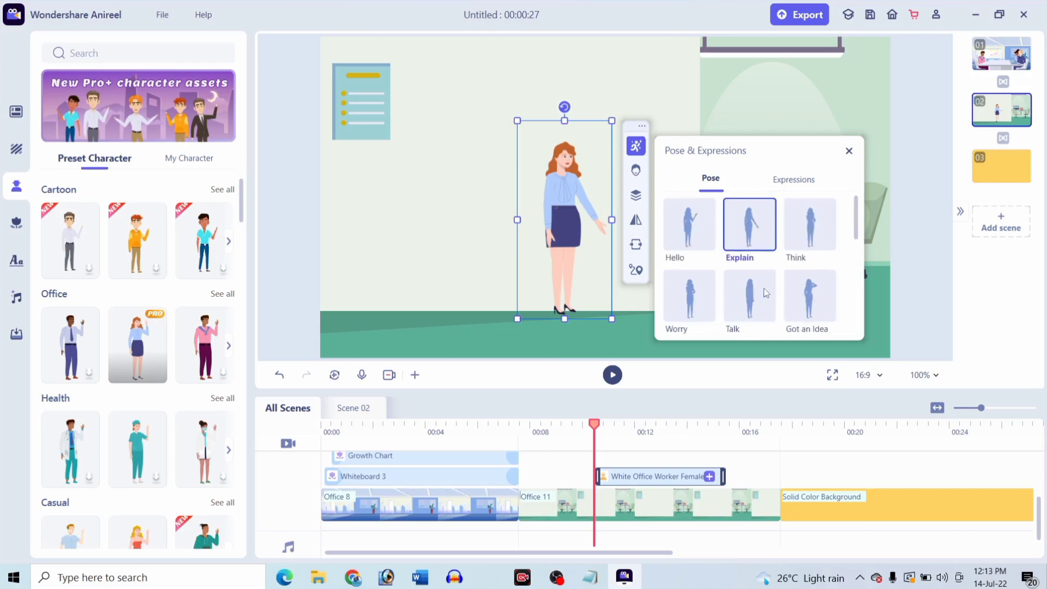
scroll(767, 293, down, 5)
scroll(766, 293, up, 2)
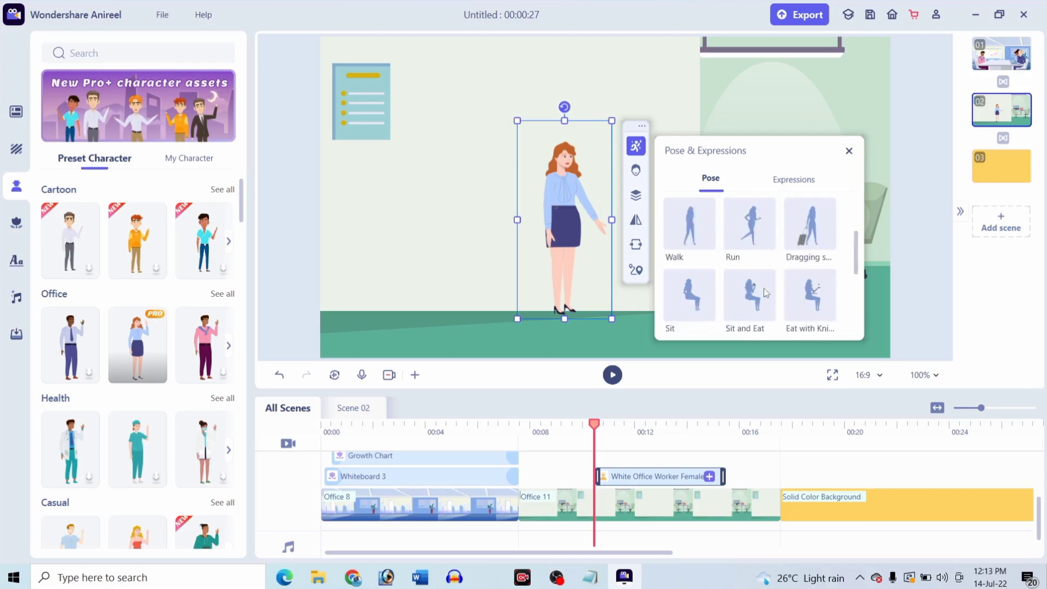
click(755, 224)
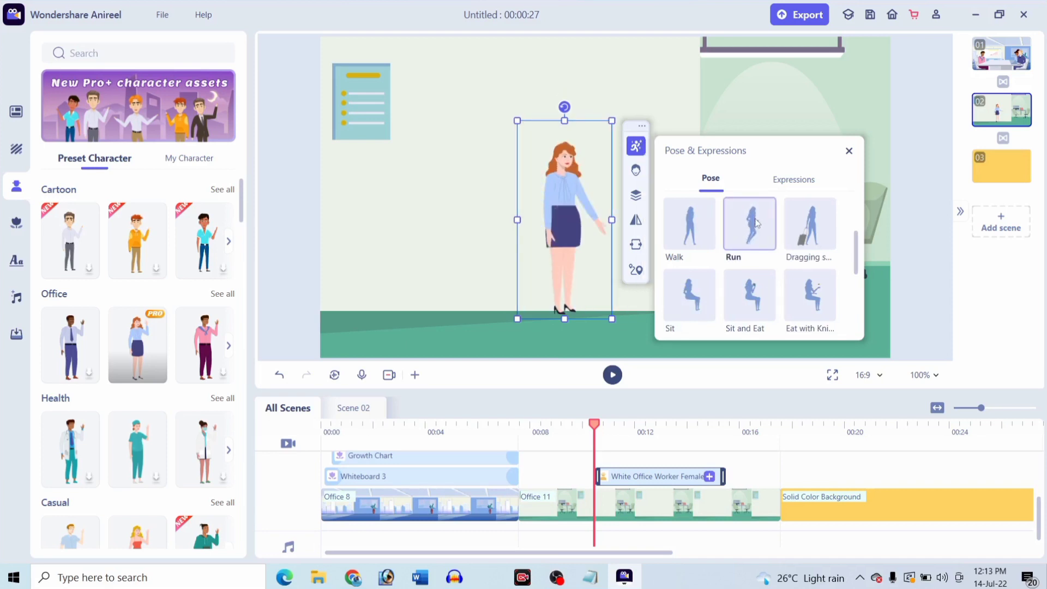
click(755, 224)
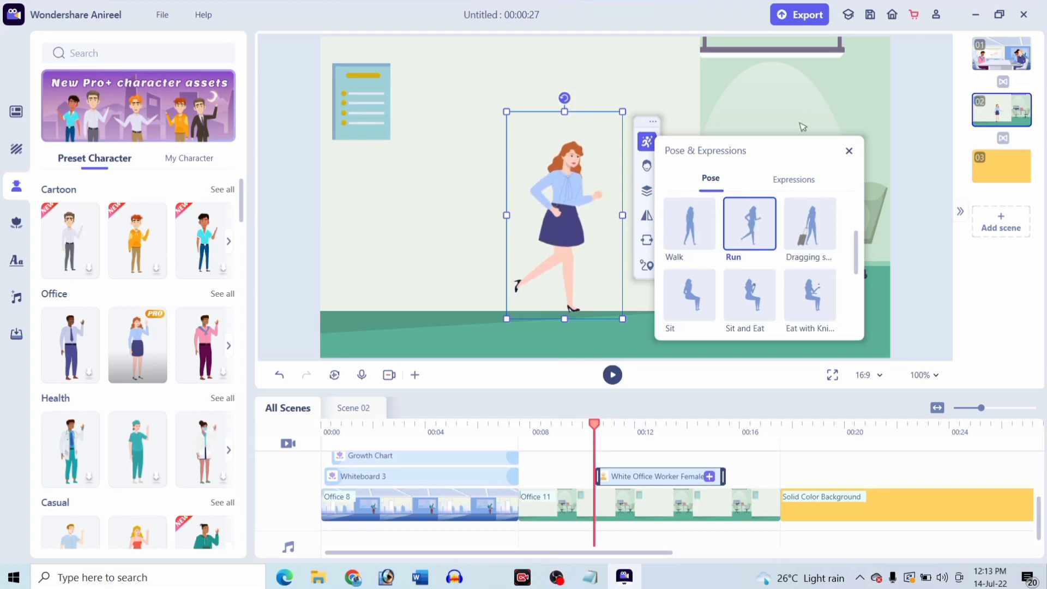
- Try several facial expressions on the office worker, including Satisfied and Angry, and settle on Cry
click(780, 180)
click(756, 224)
click(811, 236)
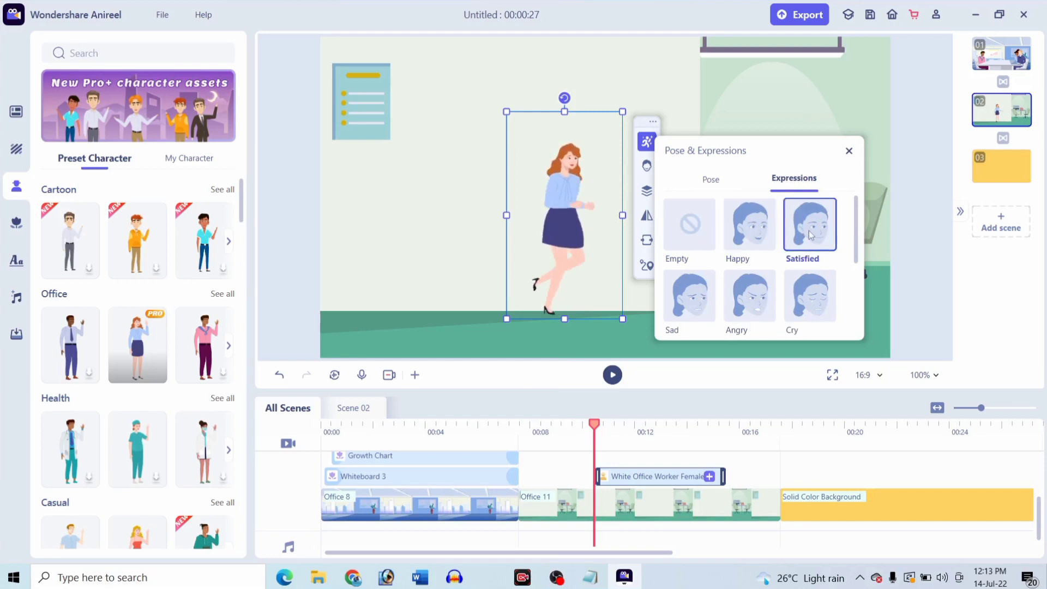
click(810, 298)
click(765, 306)
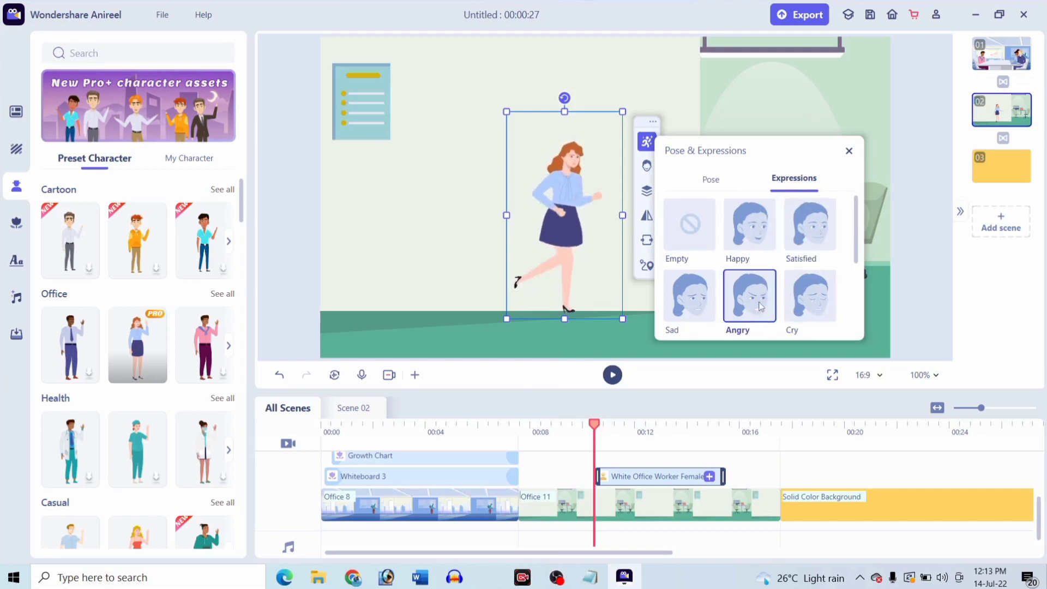
scroll(759, 304, down, 3)
scroll(758, 304, up, 3)
click(810, 298)
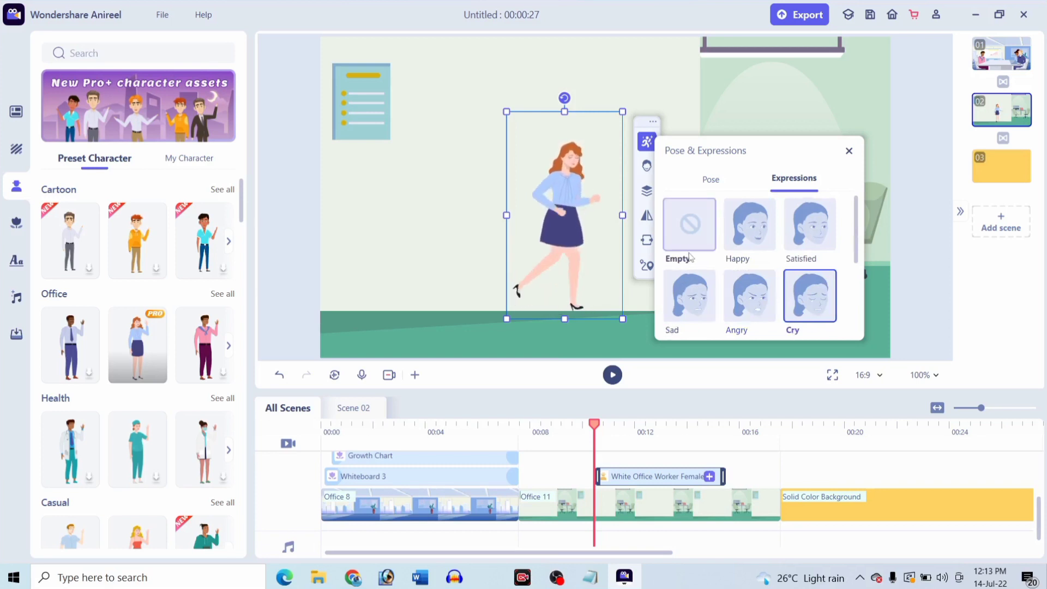
click(849, 151)
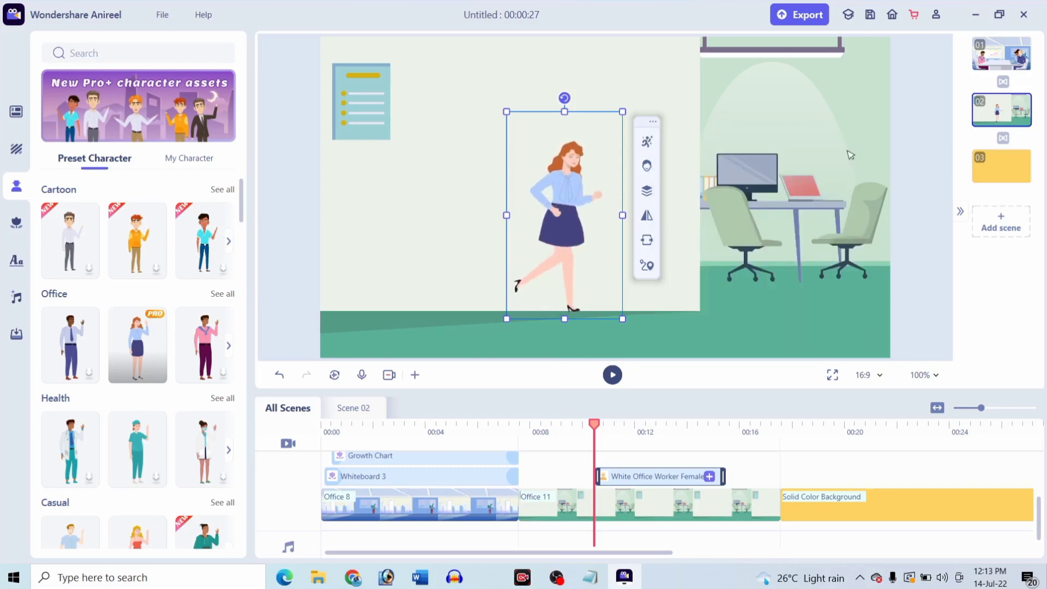
- Give the office worker a straight horizontal motion path from the blank wall to the desk and preview the movement
click(647, 192)
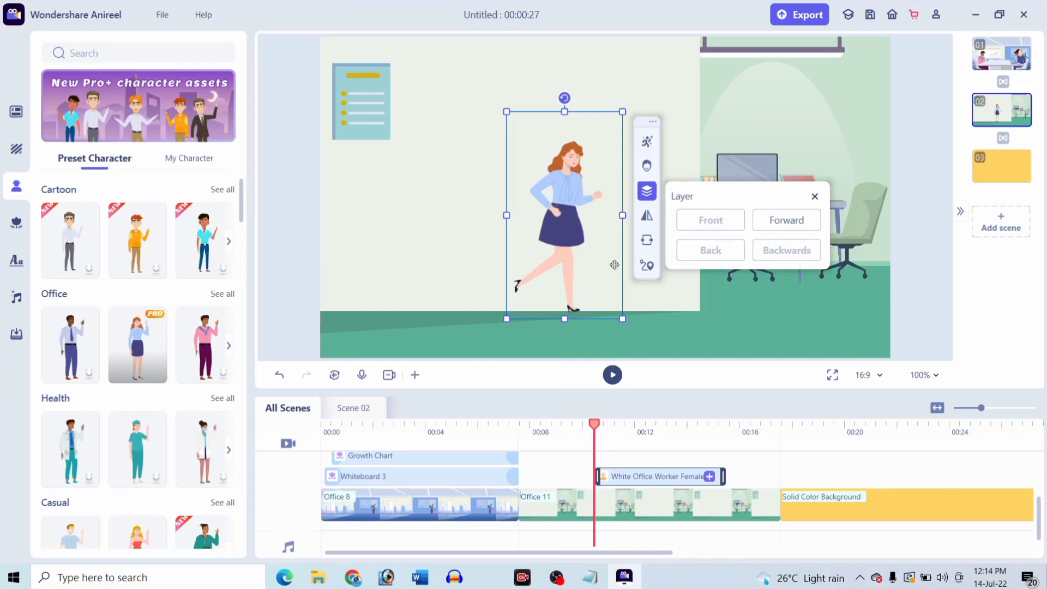
click(648, 267)
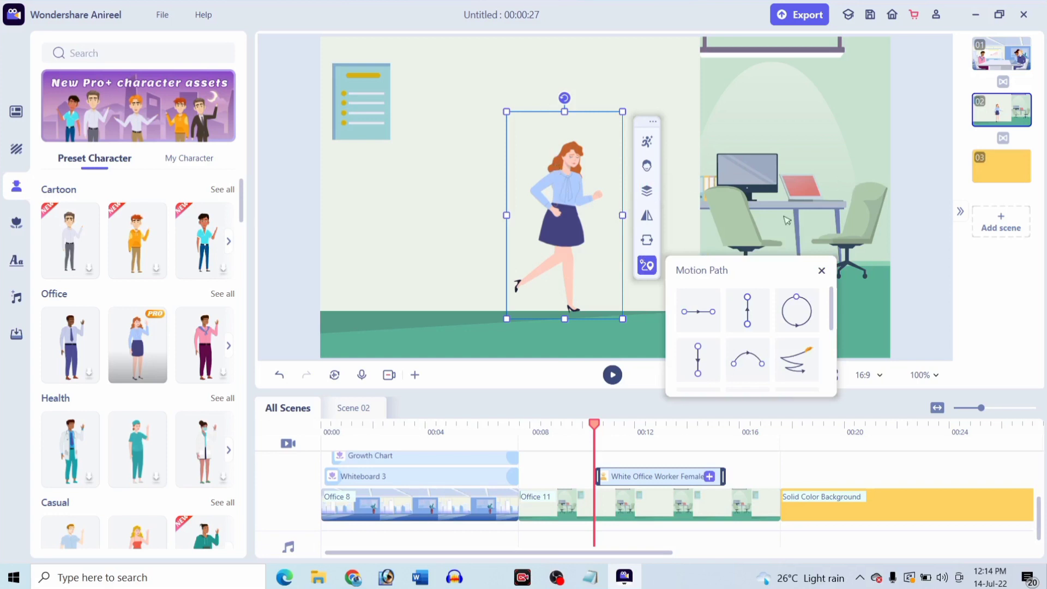
click(704, 315)
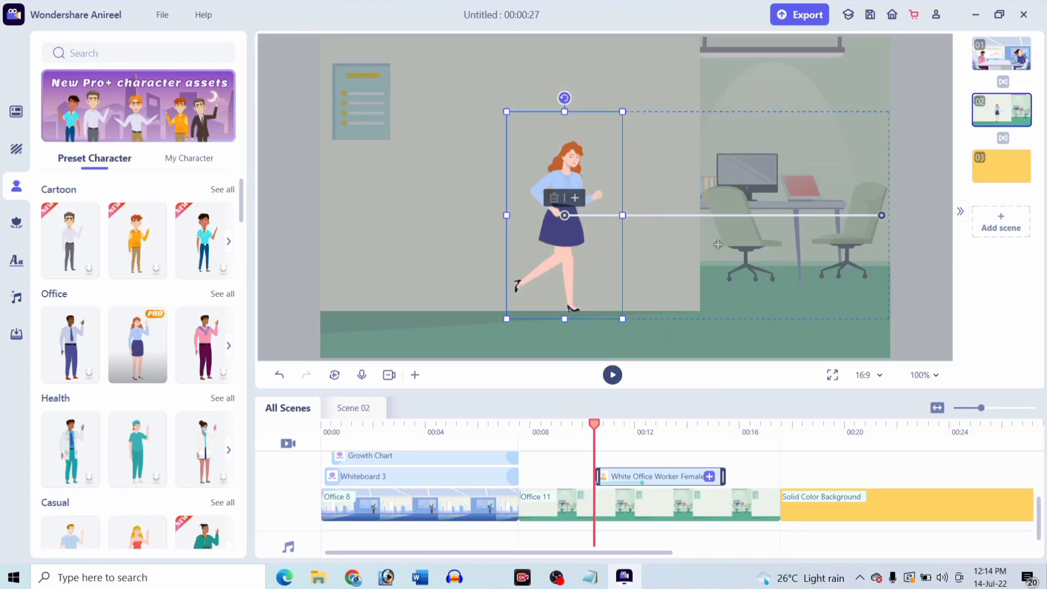
click(882, 215)
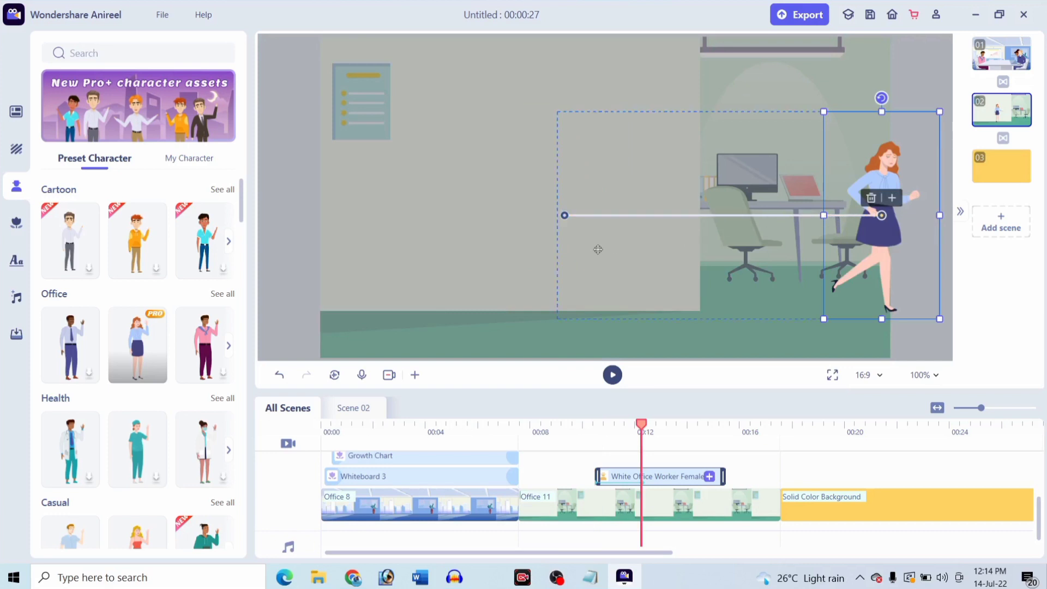
click(564, 216)
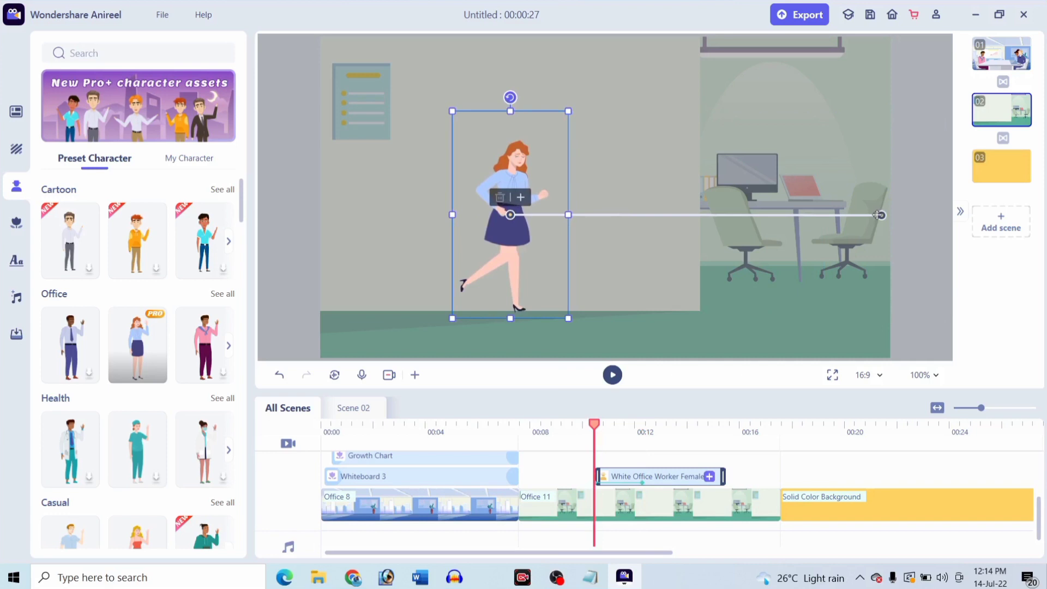
drag(882, 215, 811, 215)
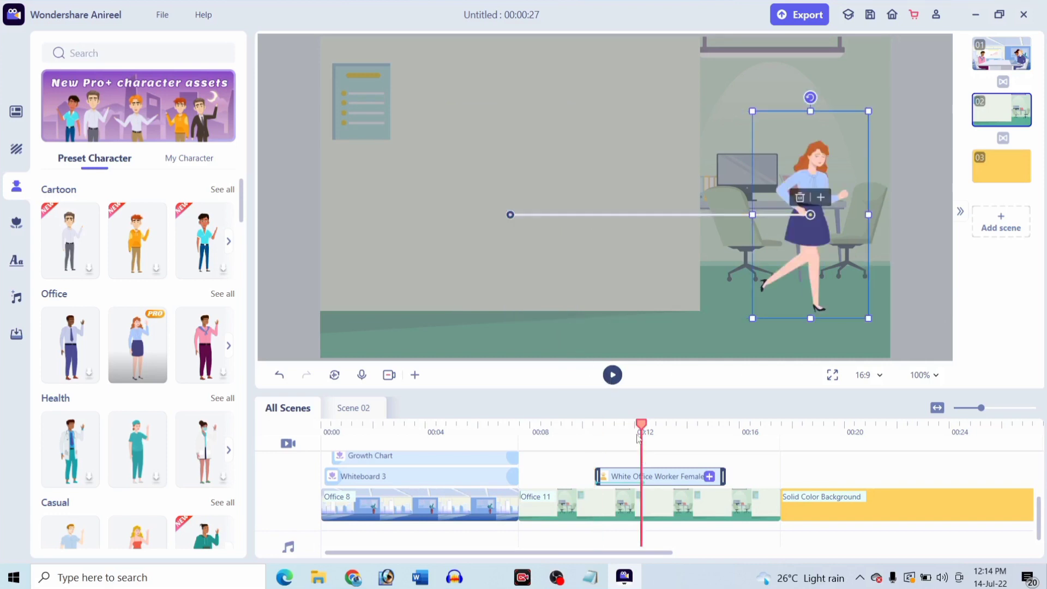
drag(641, 429, 587, 435)
click(612, 375)
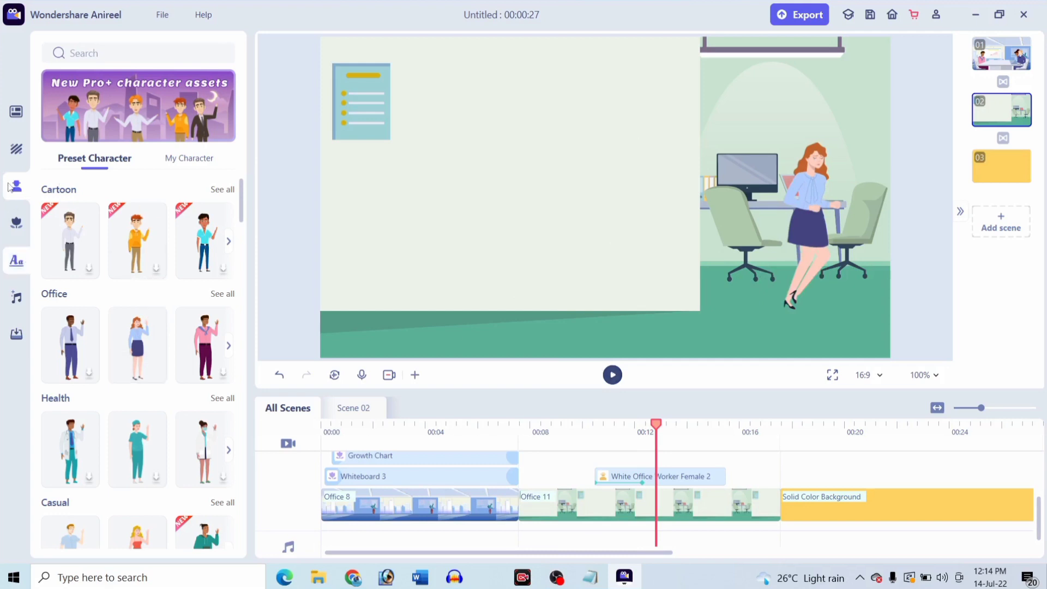
- Add the burger prop from the Food category to the office scene, on the wall beside the desk area
click(17, 224)
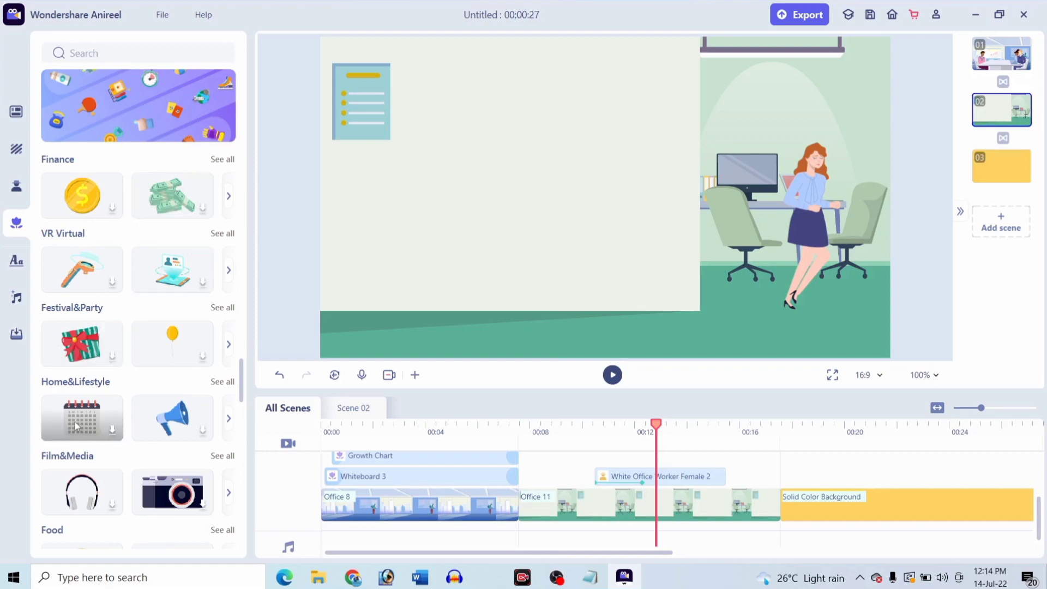
scroll(74, 421, down, 3)
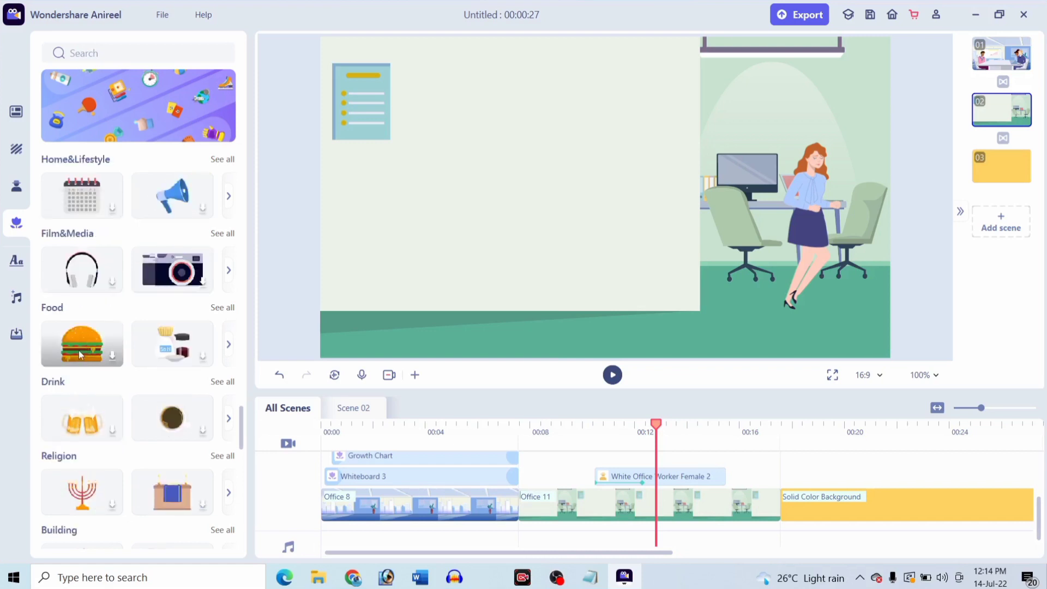
drag(79, 352, 584, 236)
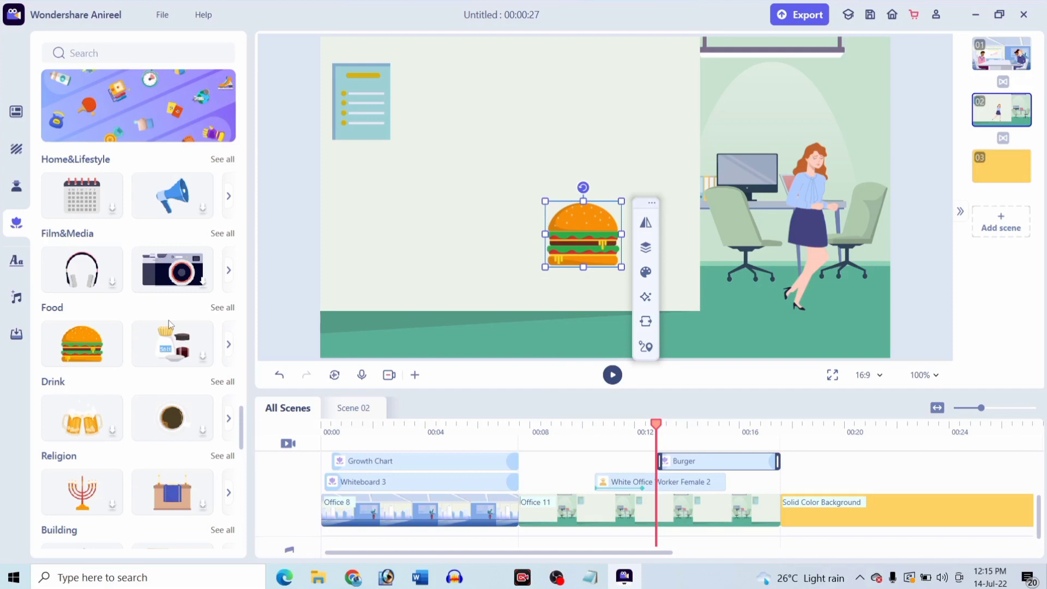
scroll(169, 320, down, 8)
- Add a title above the burger reading "love you my friends"
click(18, 262)
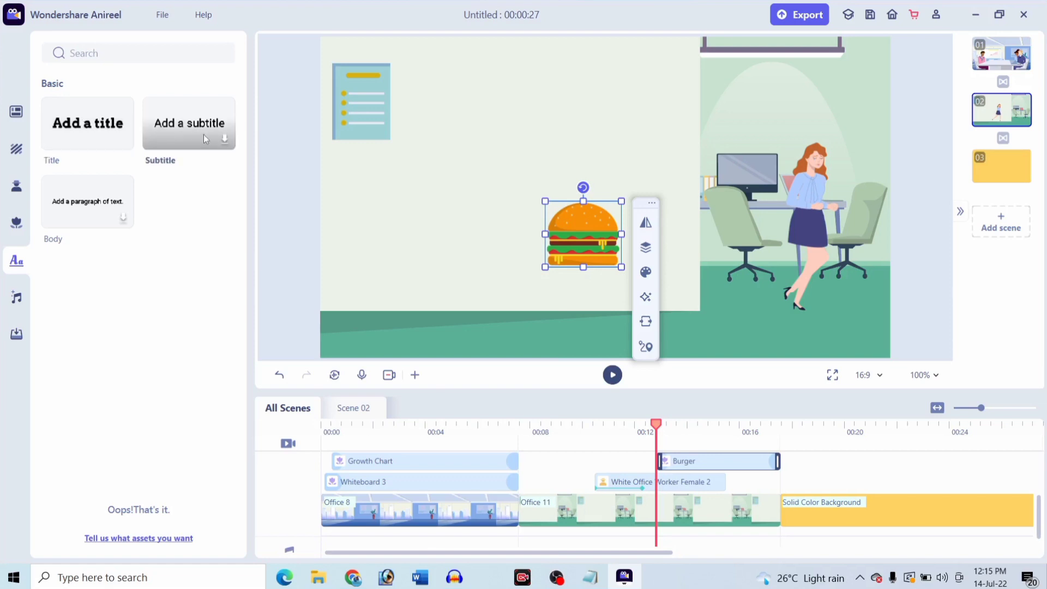
drag(79, 123, 489, 161)
double_click(487, 159)
key(BackSpace)
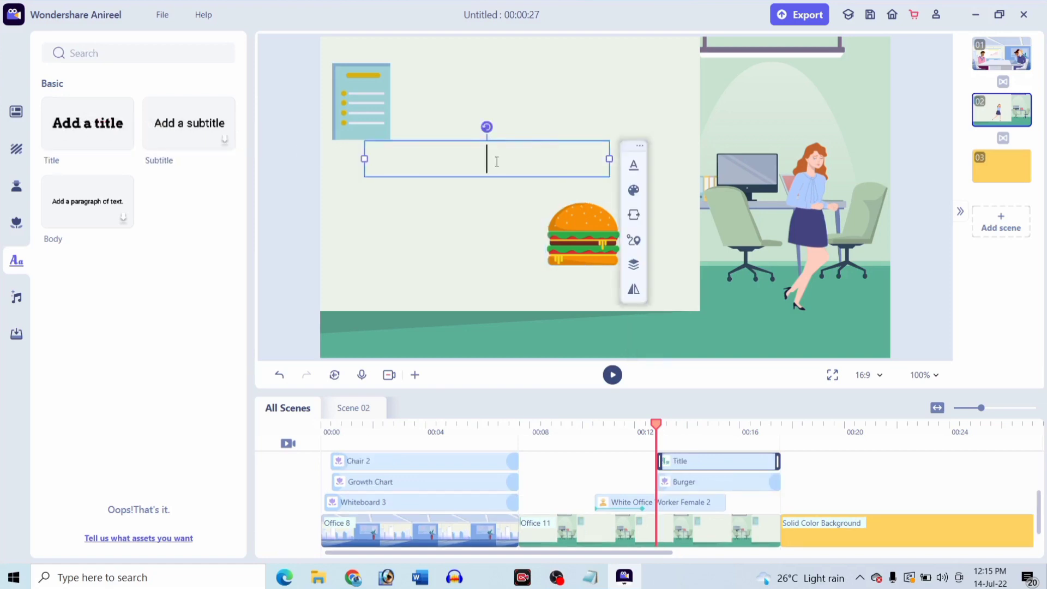
text(lovw )
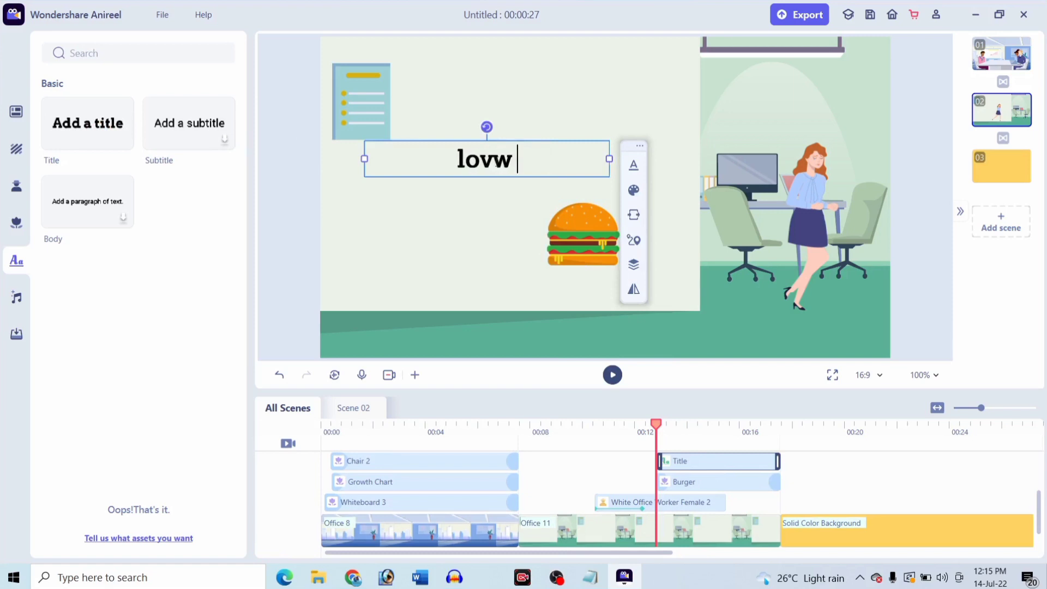
text(you my)
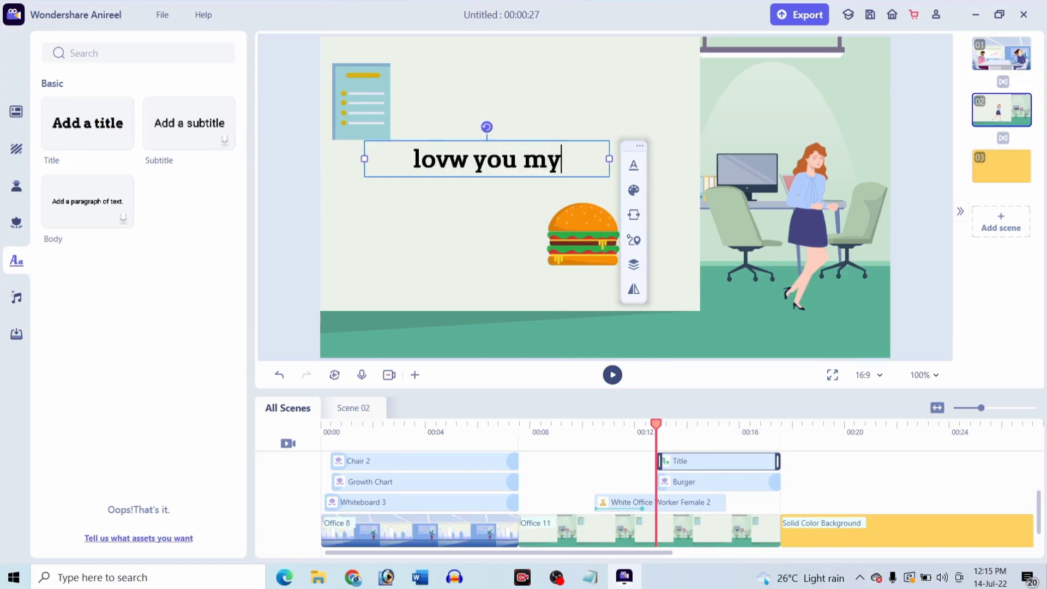
text( frien)
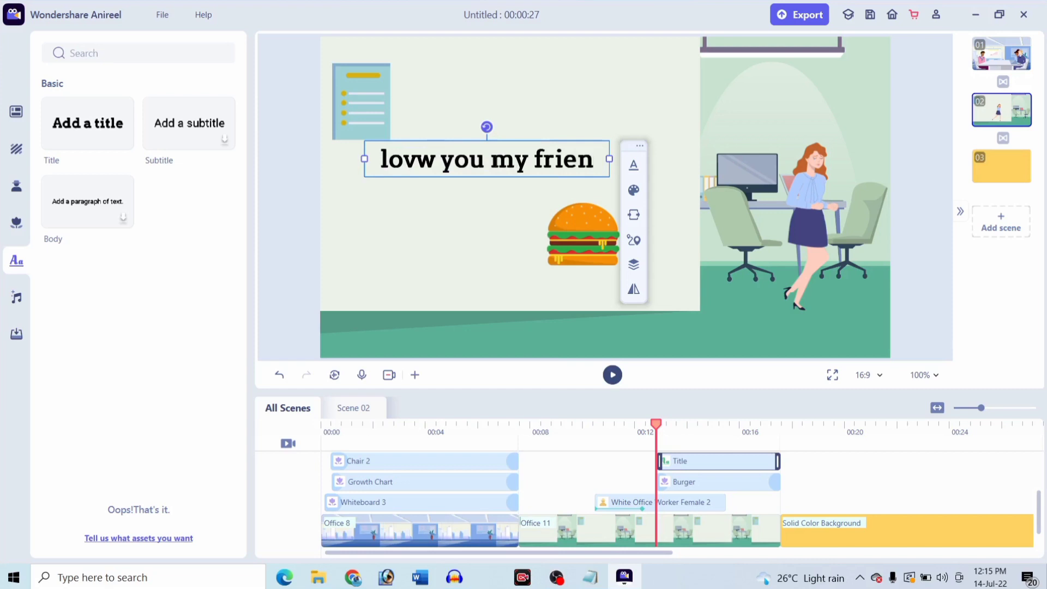
text(ds)
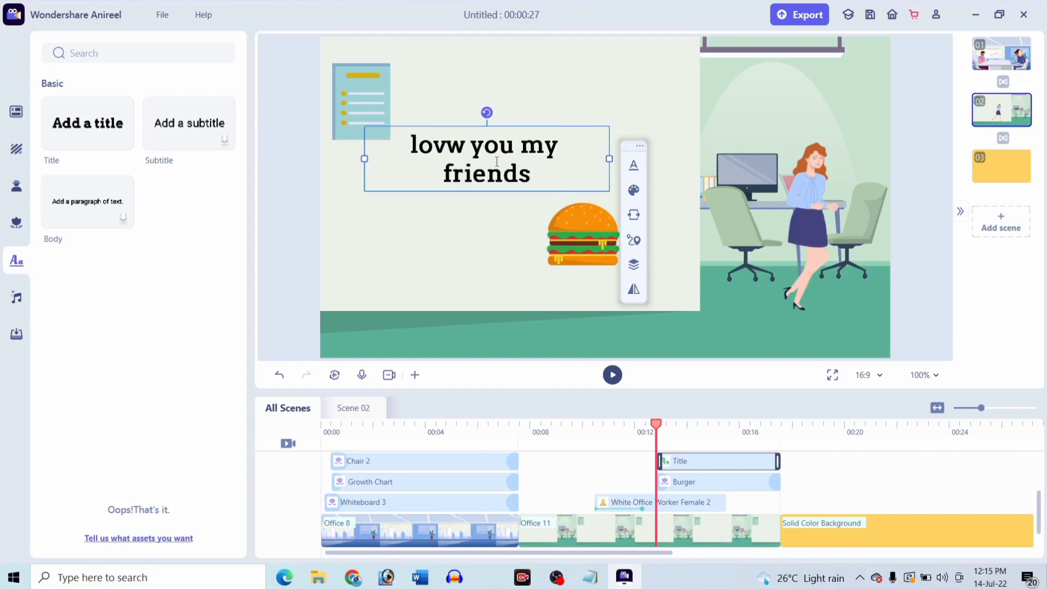
click(466, 146)
key(BackSpace)
text(e)
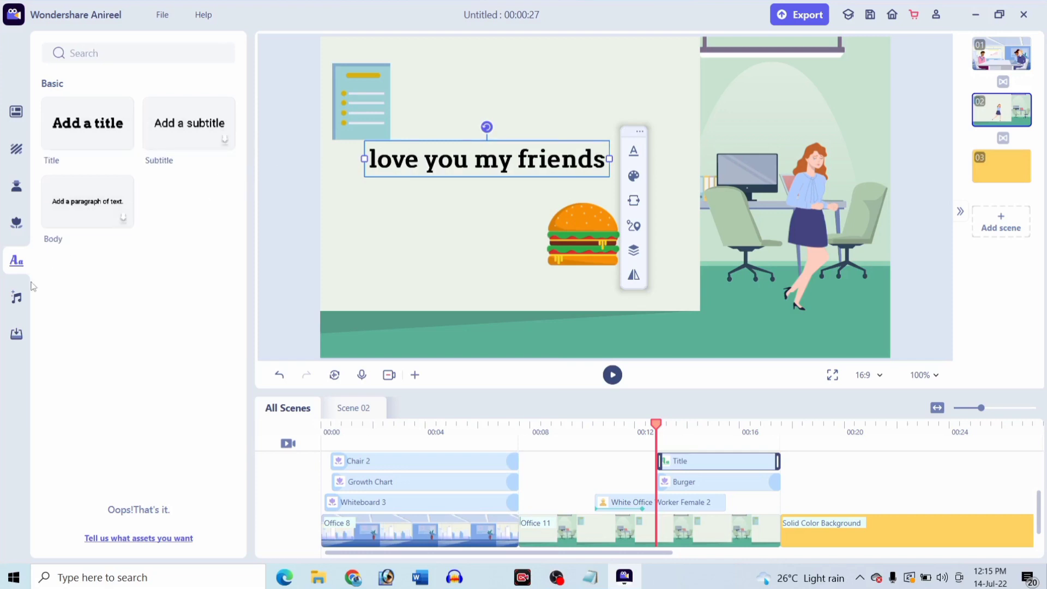
- Browse the audio library, comparing the music tracks with the available sound effects
click(13, 301)
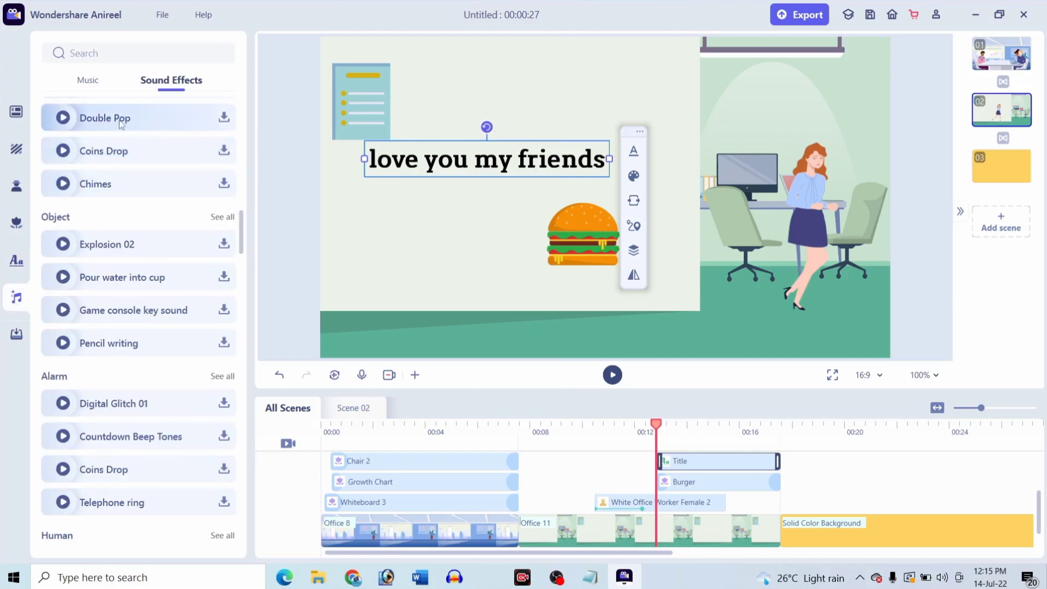
click(94, 86)
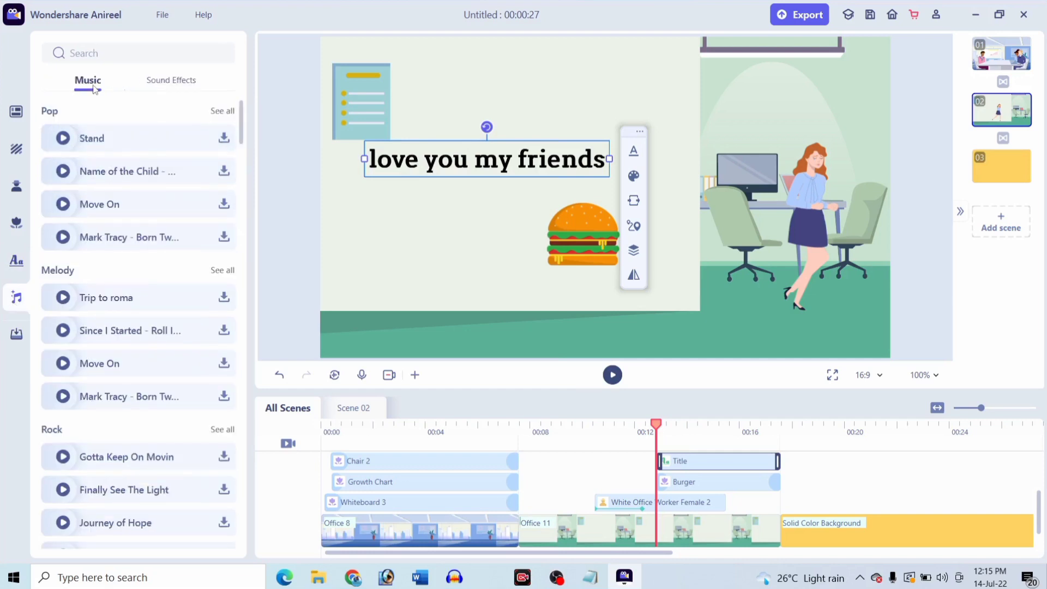
click(170, 83)
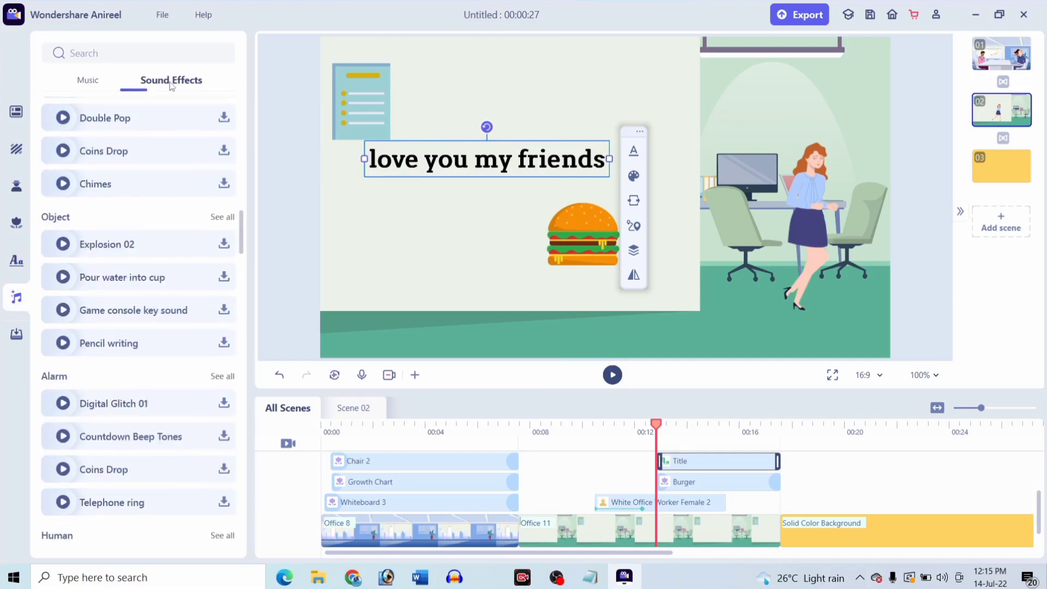
- Delete the two TTS_Anna clips and the REC_20220714_121010.mp3 recording from the recently imported media
click(16, 333)
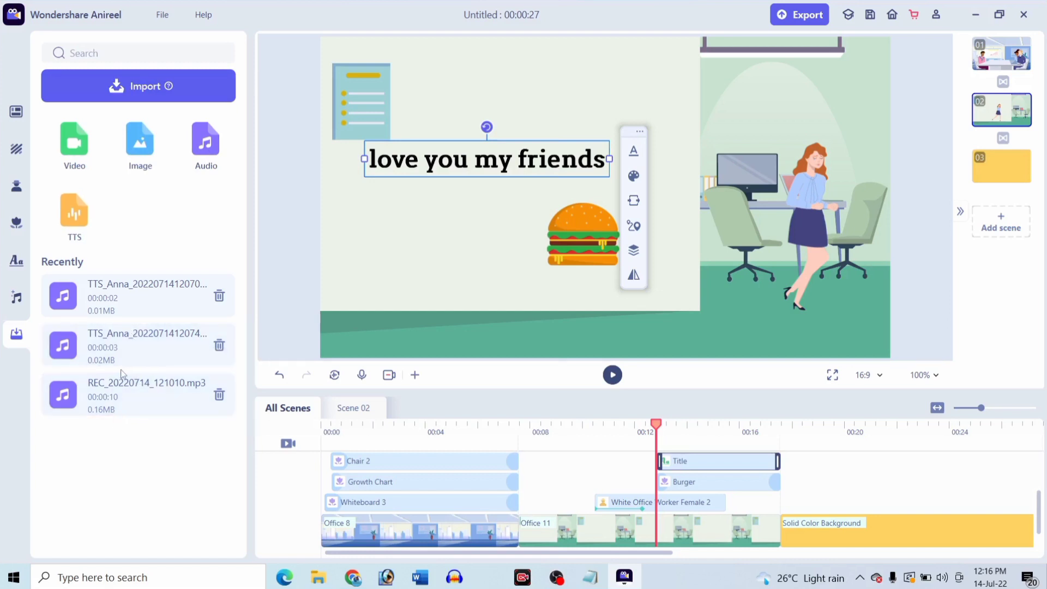
click(220, 297)
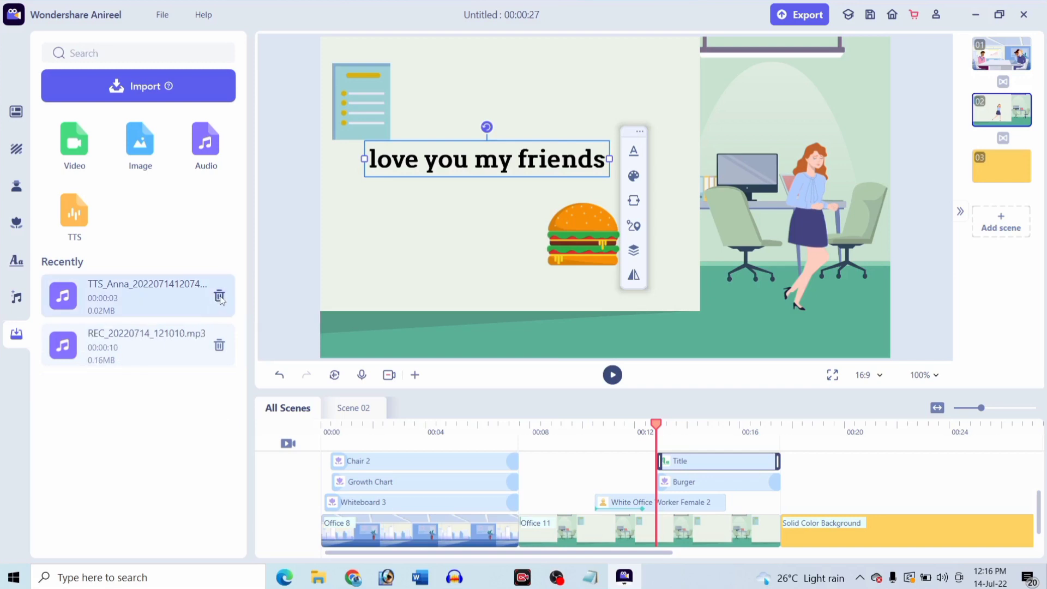
click(220, 297)
click(219, 298)
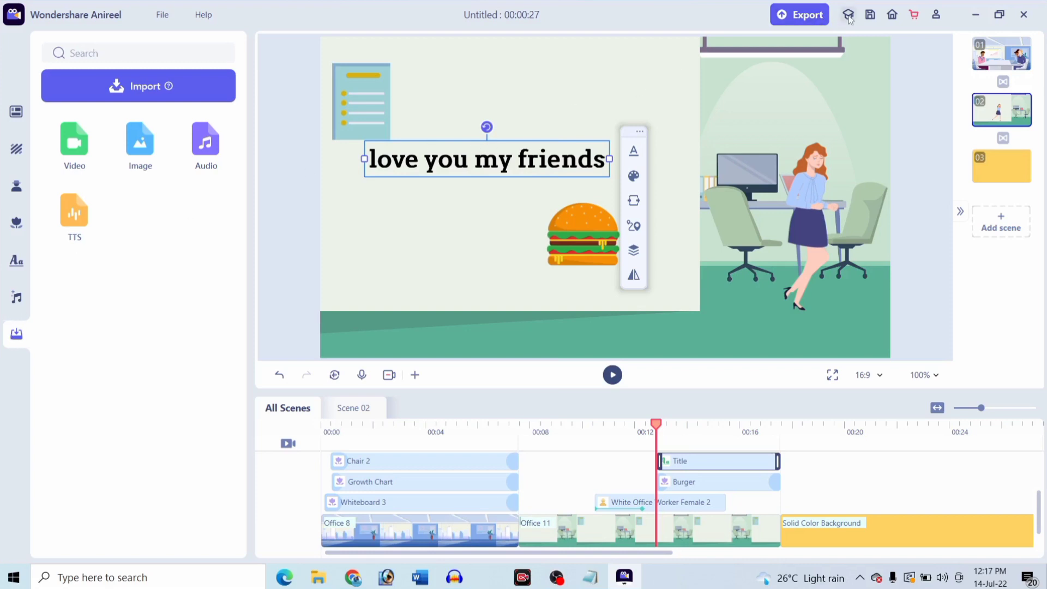
- Try to save the project as project1 in the Projects folder
click(871, 15)
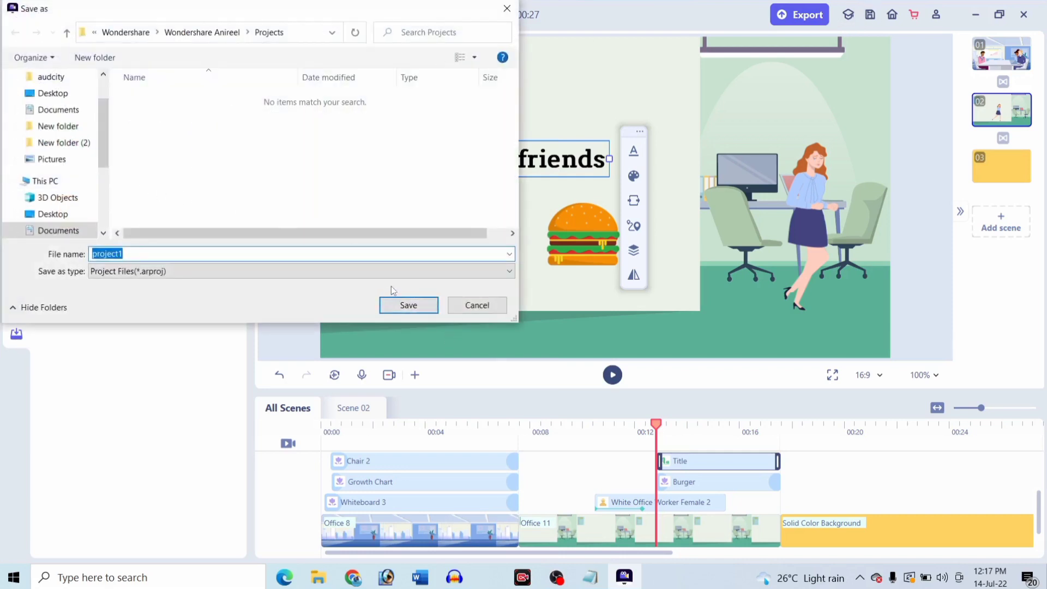
click(417, 307)
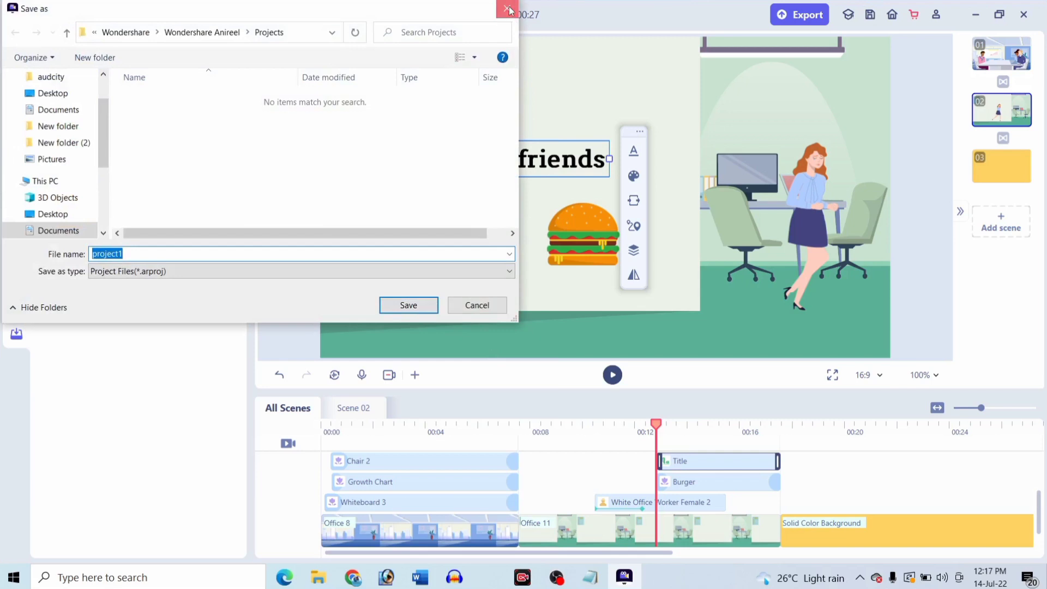